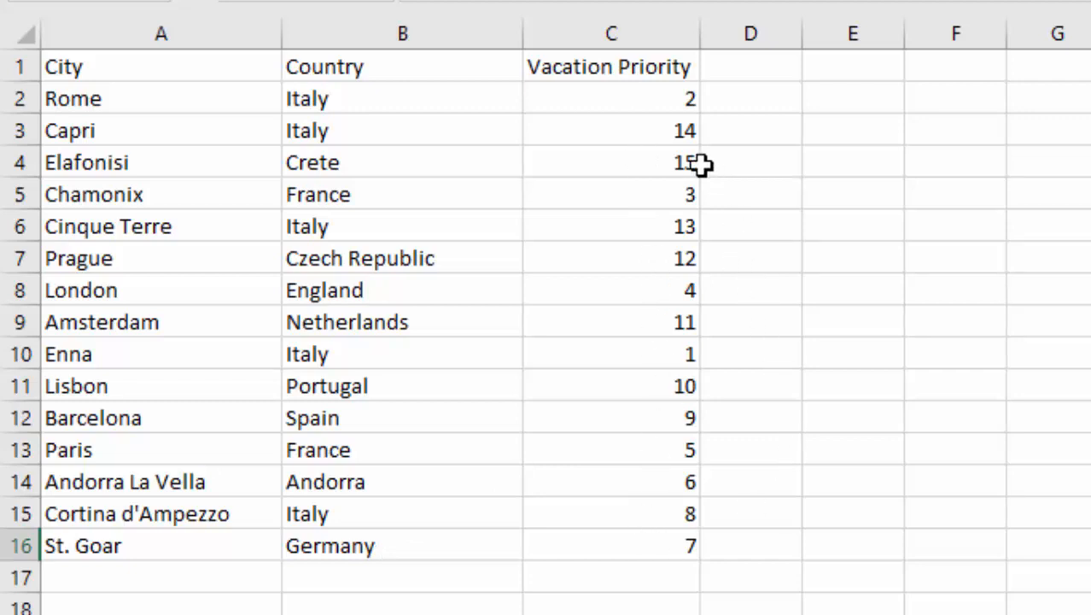
# Step: Change the city name St. Goar in the Germany row to Sankt Goar
pyautogui.click(416, 163)
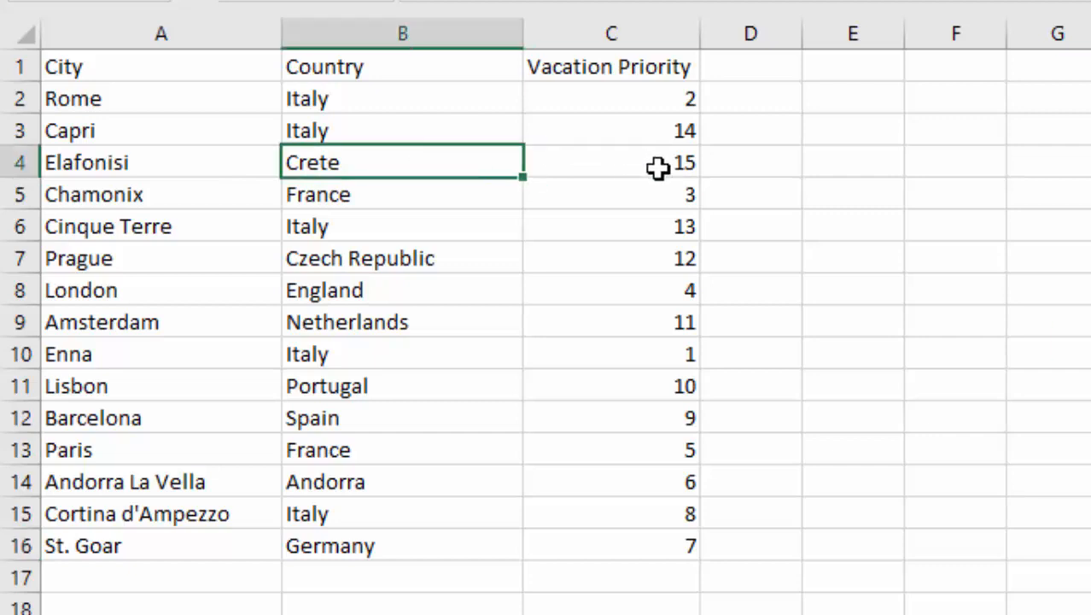
pyautogui.click(622, 355)
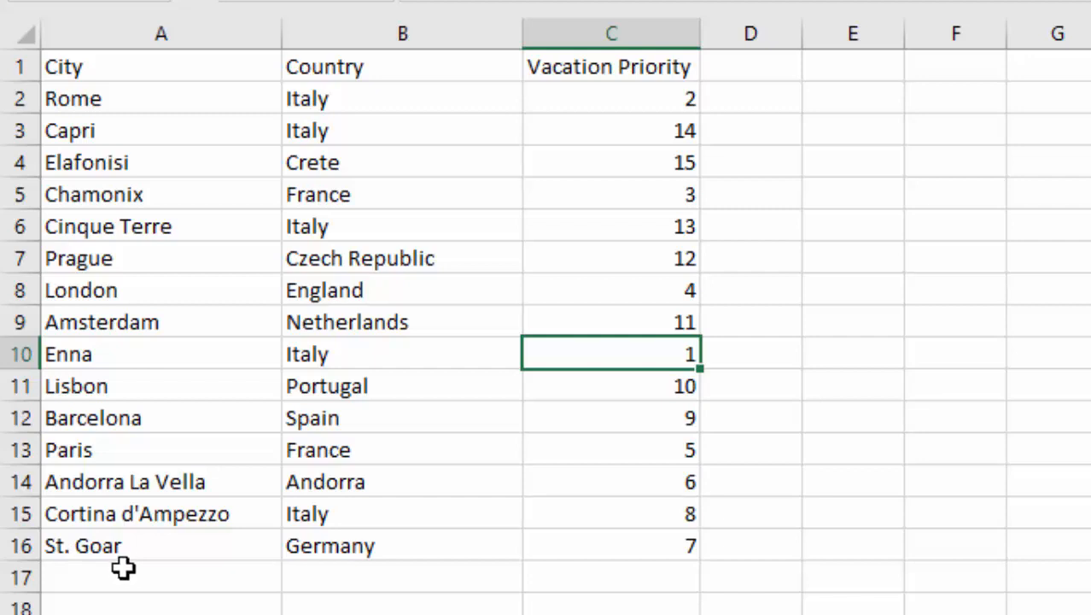
pyautogui.click(170, 552)
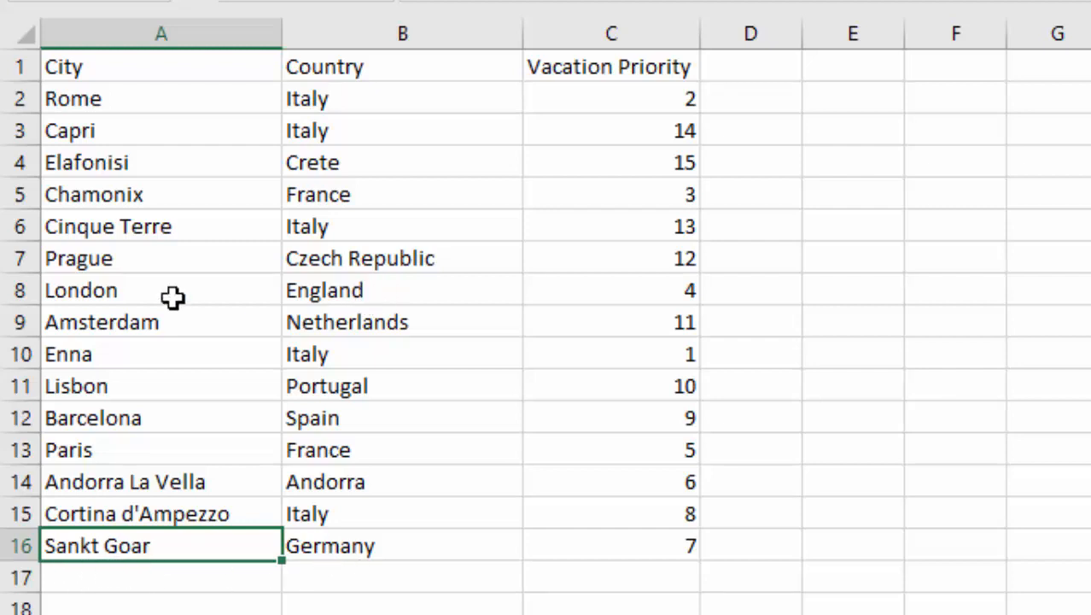
# Step: Change London's country to United Kingdom
pyautogui.click(390, 290)
pyautogui.write('Uni')
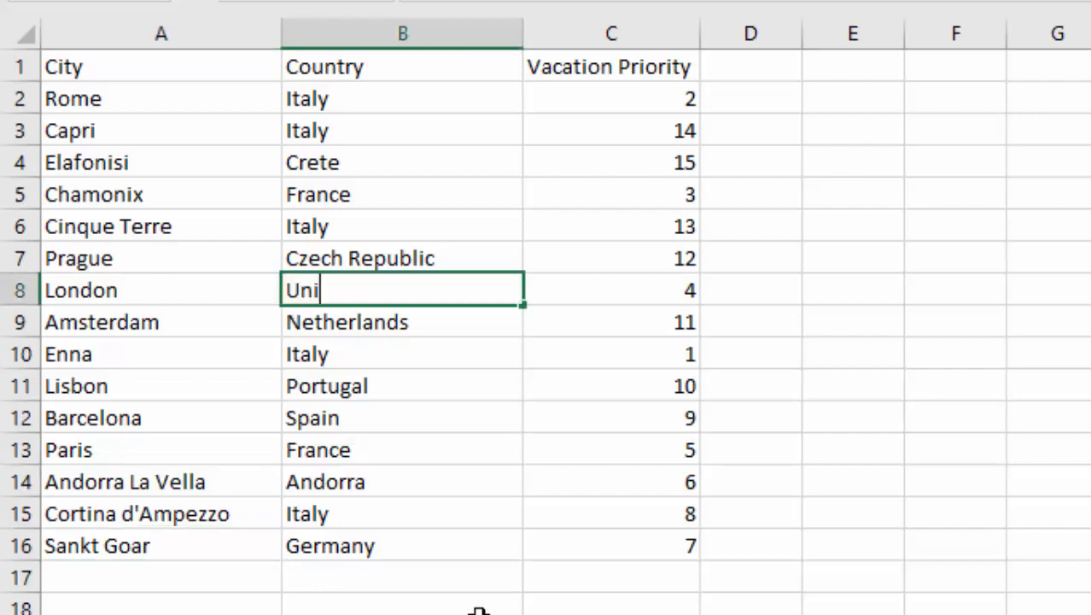
pyautogui.write('ted Kingdom')
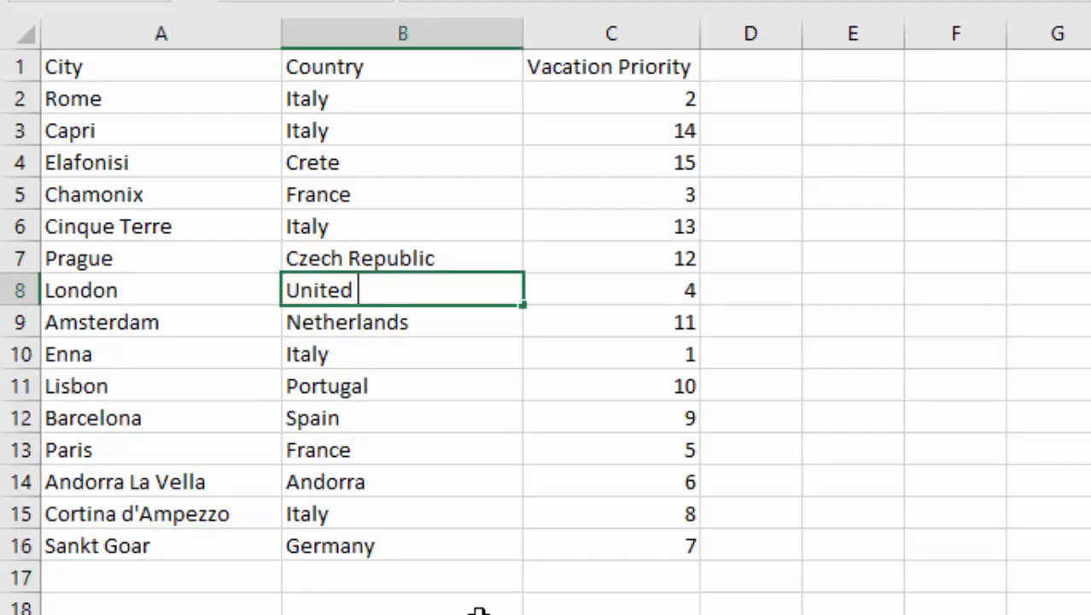
pyautogui.press('Return')
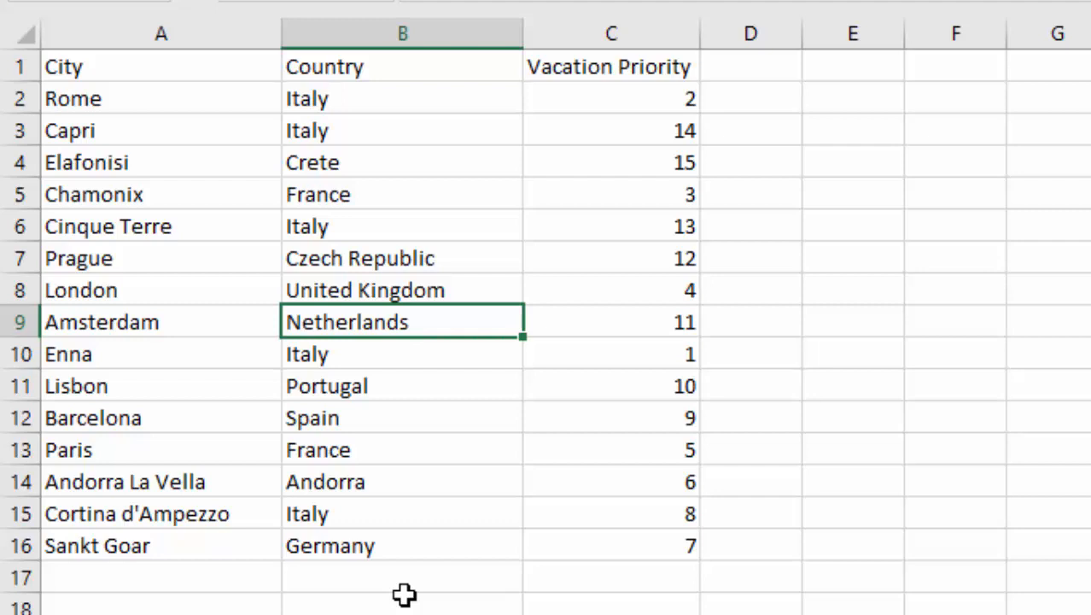
# Step: Launch 3D Maps from the city data and open the existing Vacation Spots tour
pyautogui.click(392, 266)
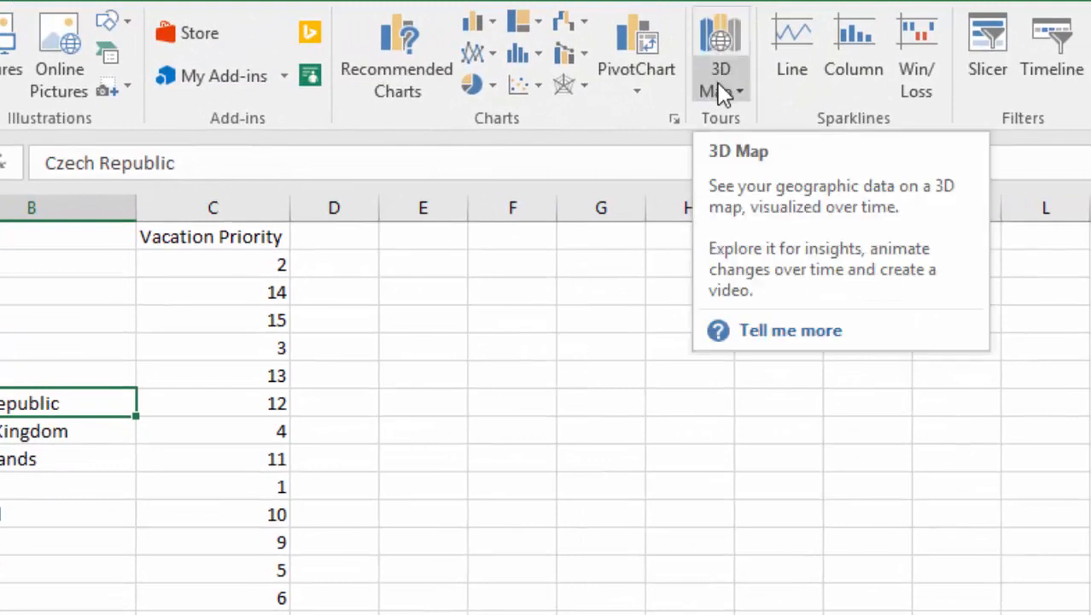
pyautogui.click(721, 92)
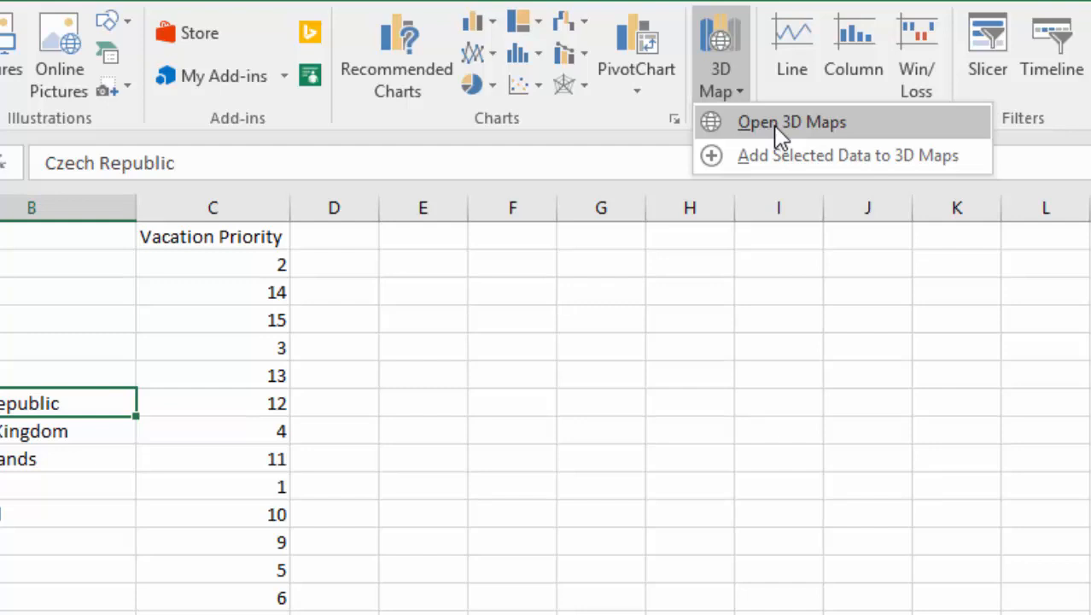
pyautogui.click(854, 122)
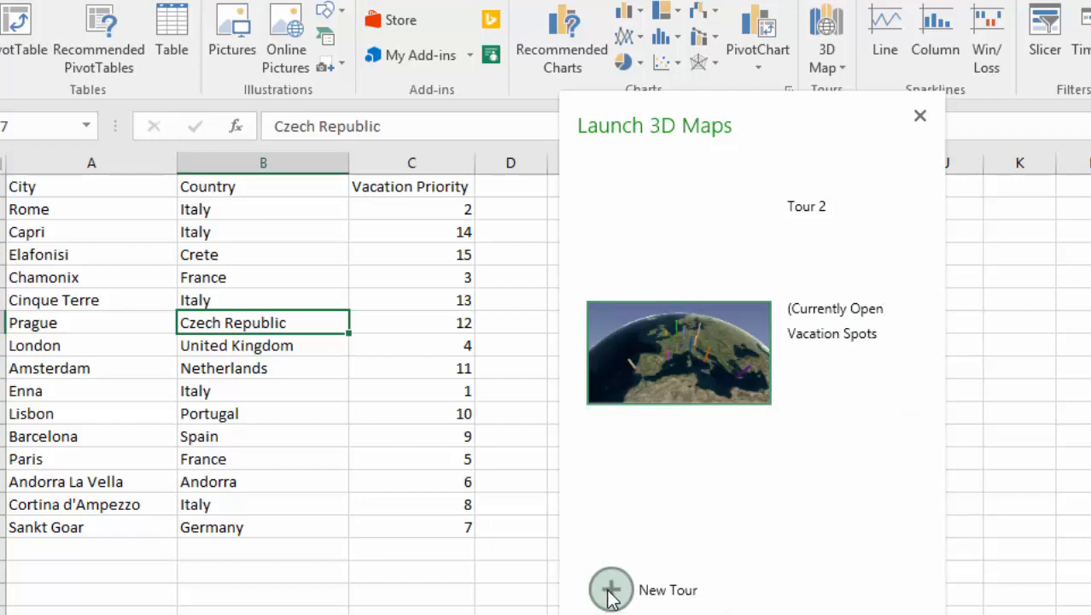
pyautogui.click(737, 363)
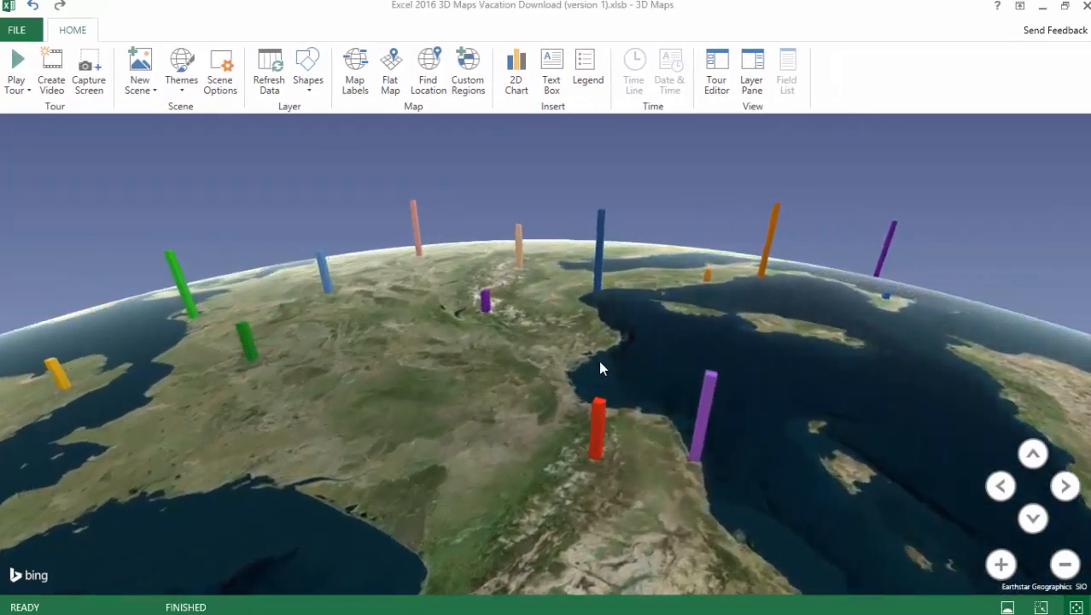
# Step: Examine the city columns on the globe and their data cards for vacation priority
pyautogui.moveTo(599, 369); pyautogui.dragTo(627, 367)
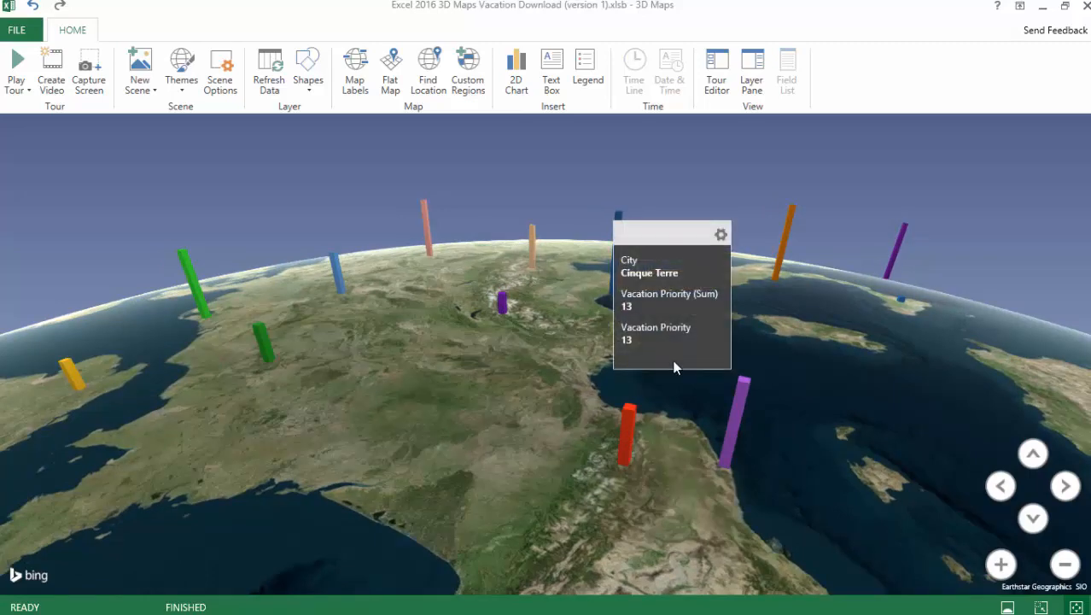
pyautogui.moveTo(780, 431)
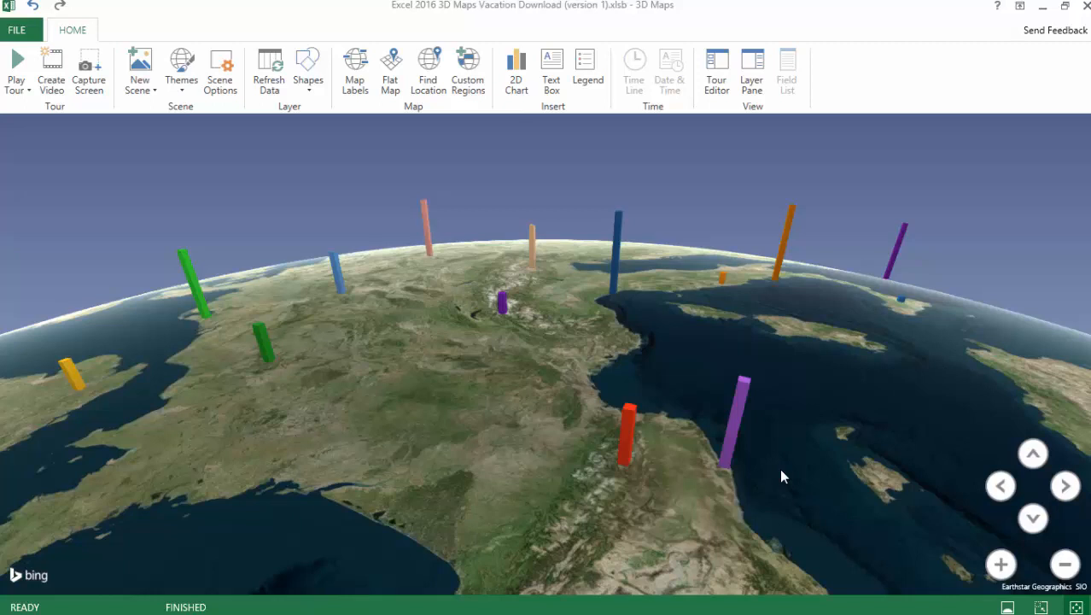
pyautogui.moveTo(900, 300)
pyautogui.moveTo(782, 263)
pyautogui.moveTo(505, 313)
# Step: Try out several other map themes on the globe and restore the Aerial Color theme
pyautogui.click(181, 94)
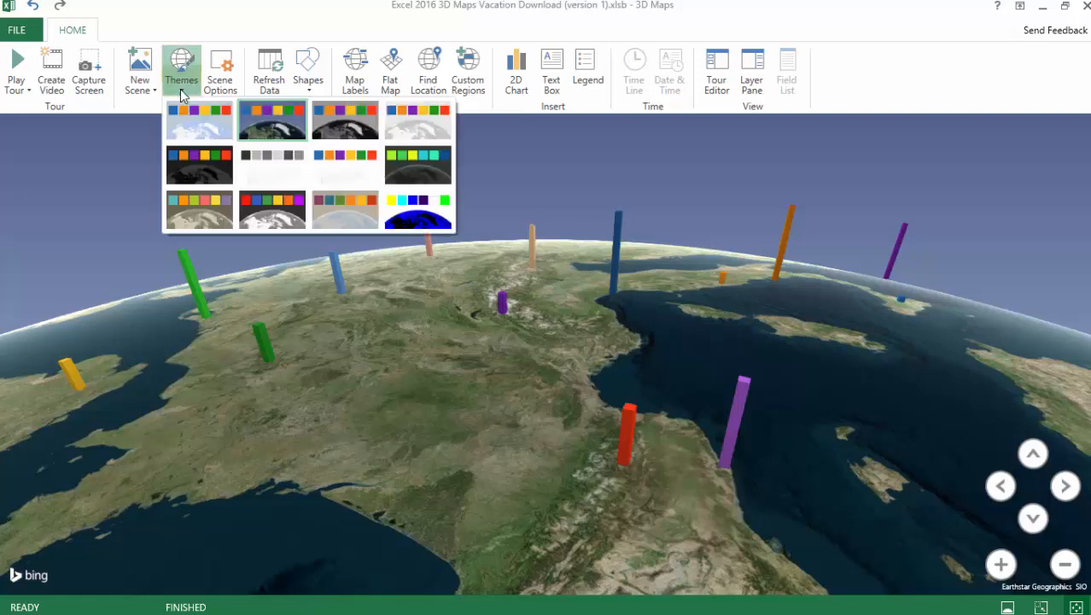
pyautogui.click(197, 130)
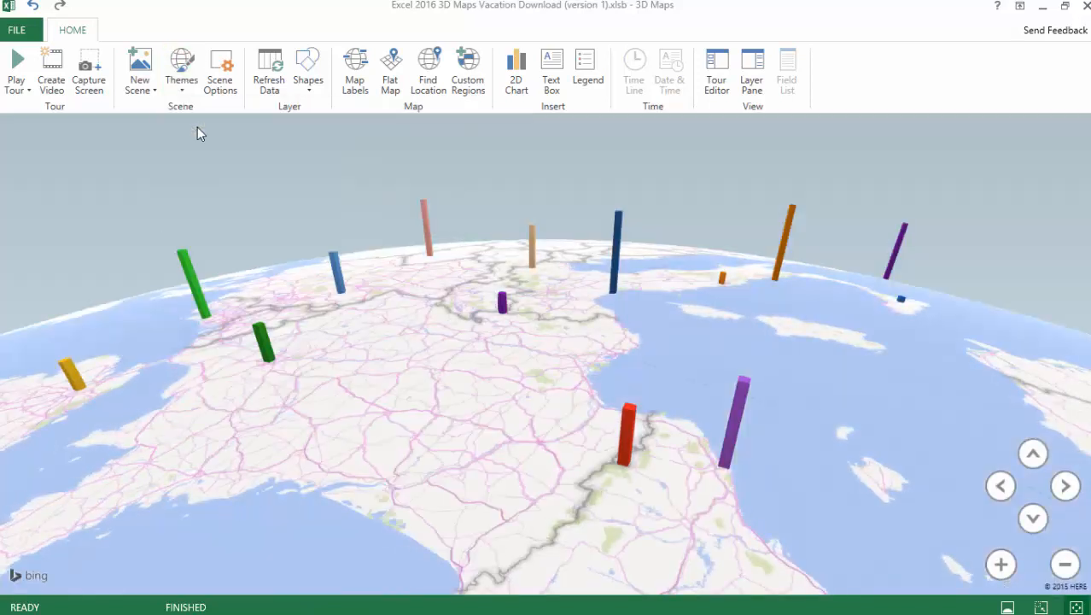
pyautogui.click(181, 85)
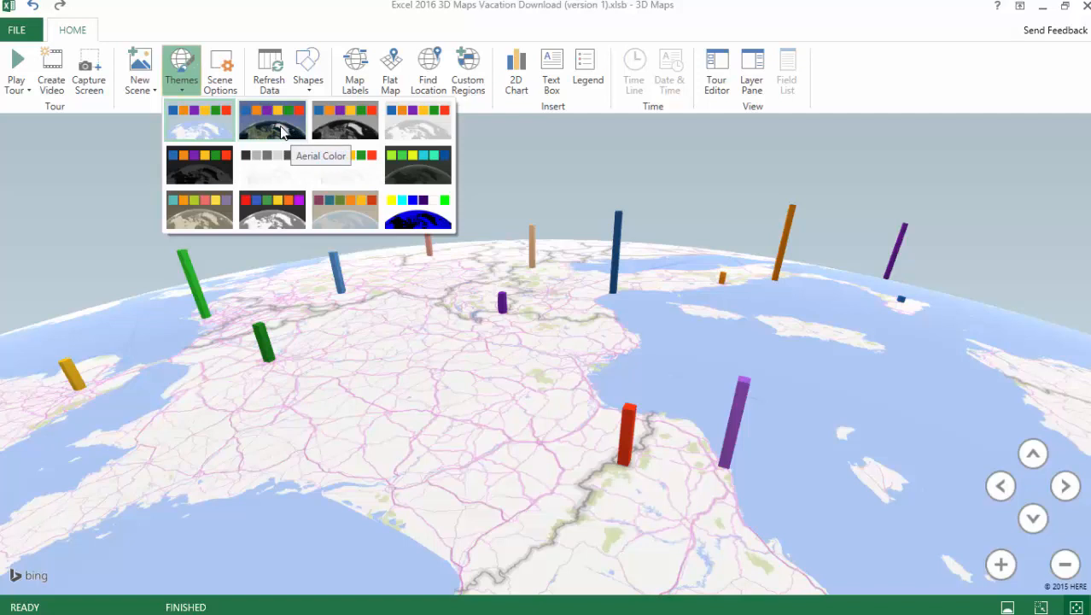
pyautogui.click(345, 129)
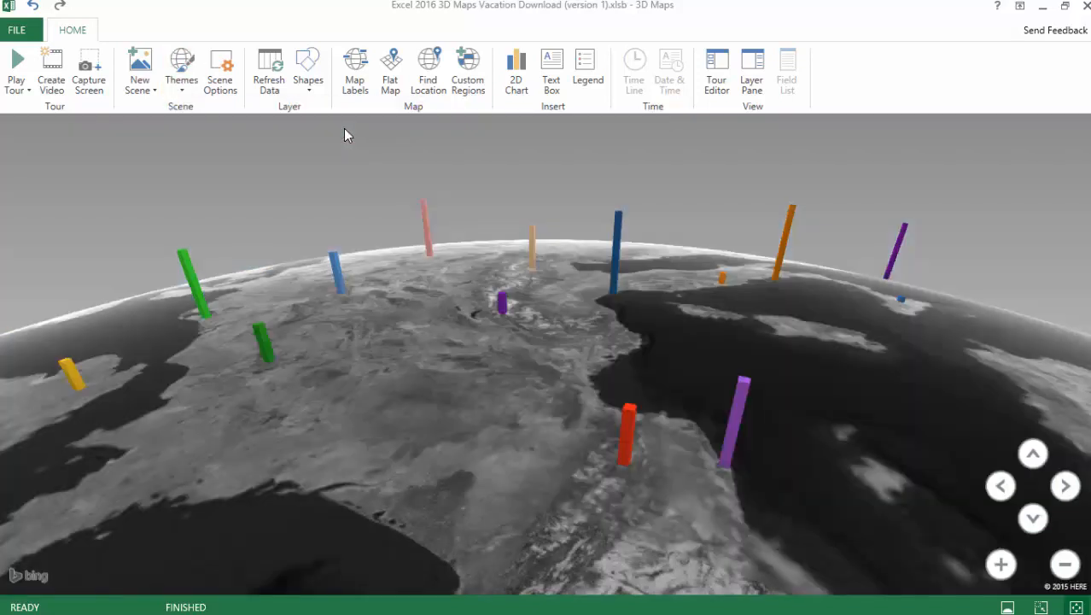
pyautogui.click(181, 76)
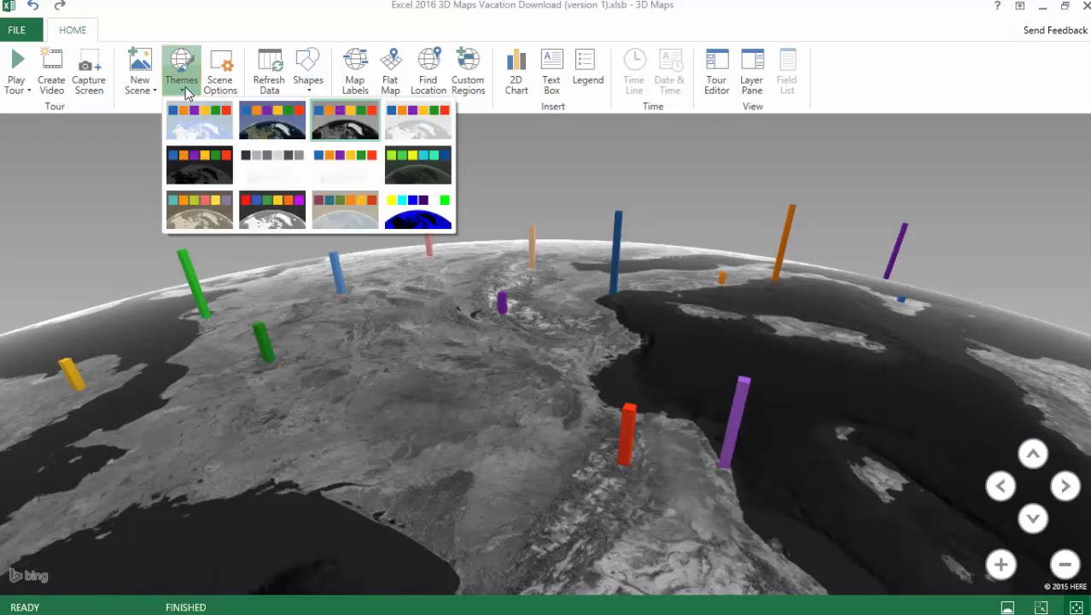
pyautogui.click(408, 130)
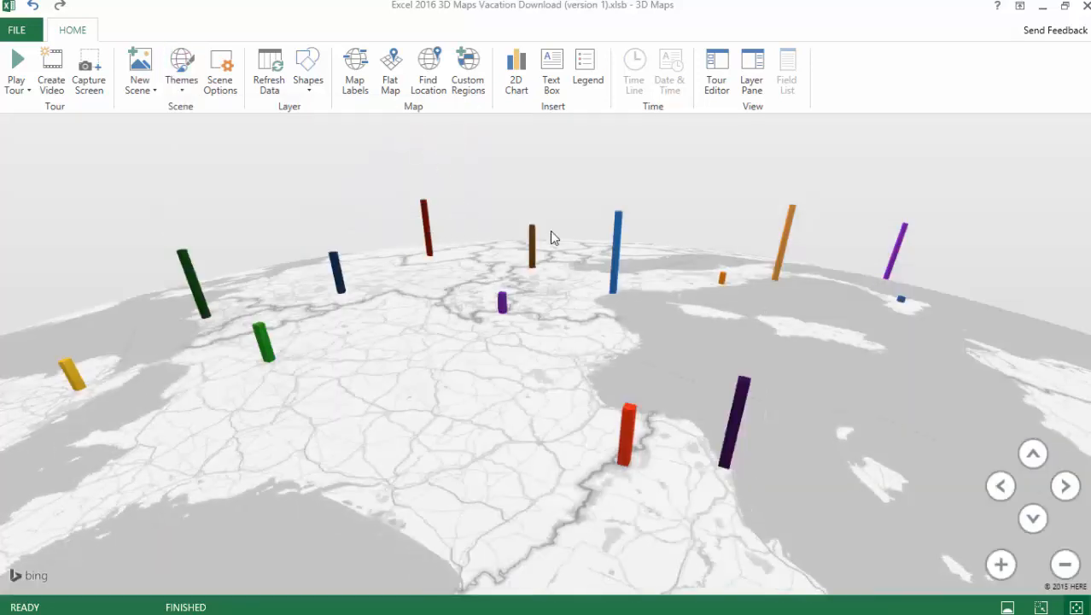
pyautogui.click(182, 81)
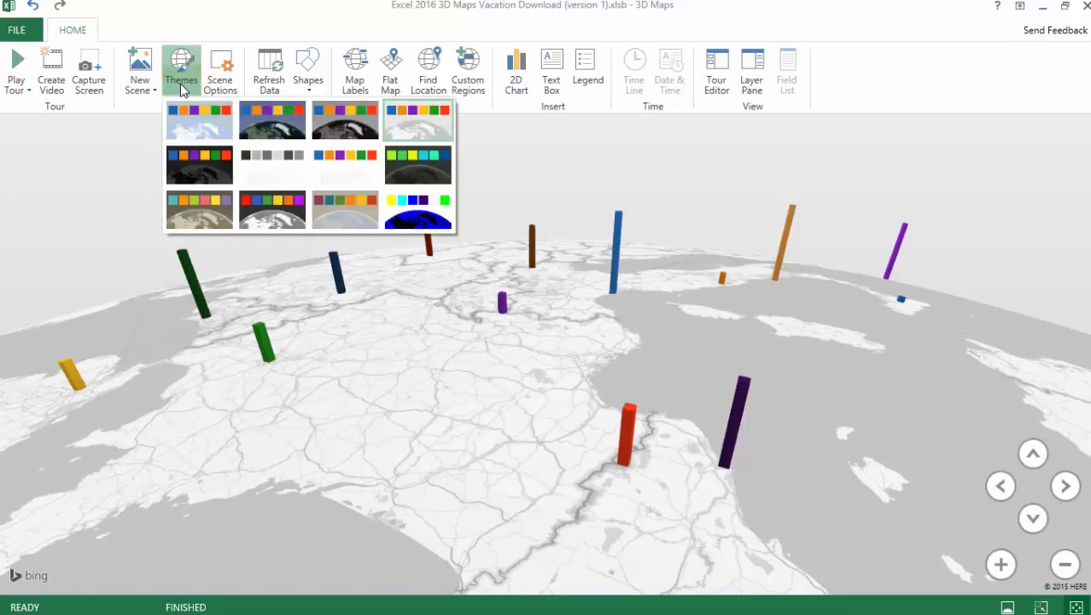
pyautogui.click(420, 175)
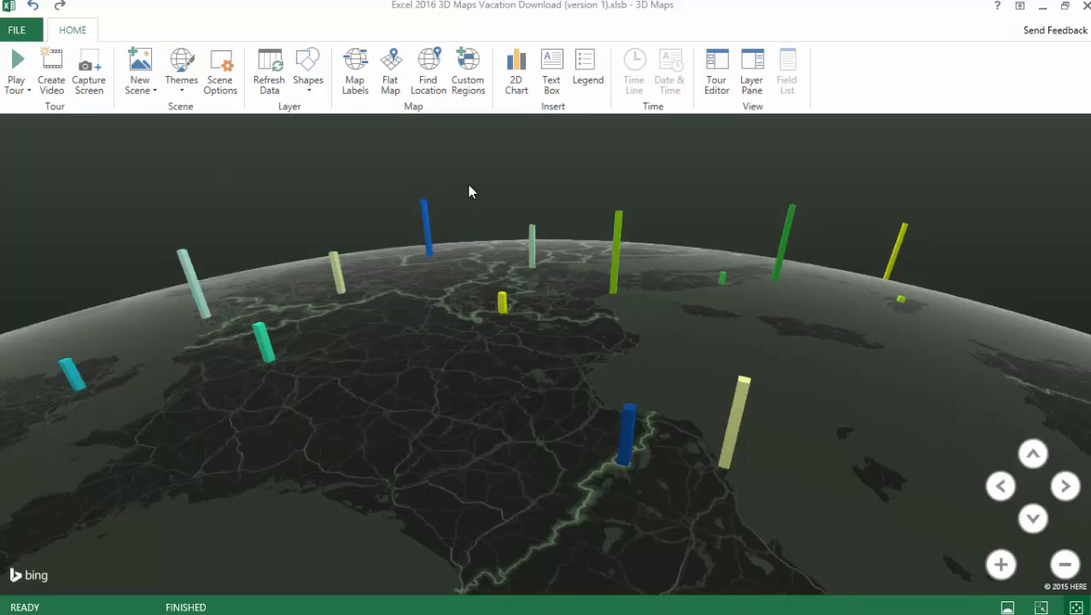
pyautogui.click(182, 72)
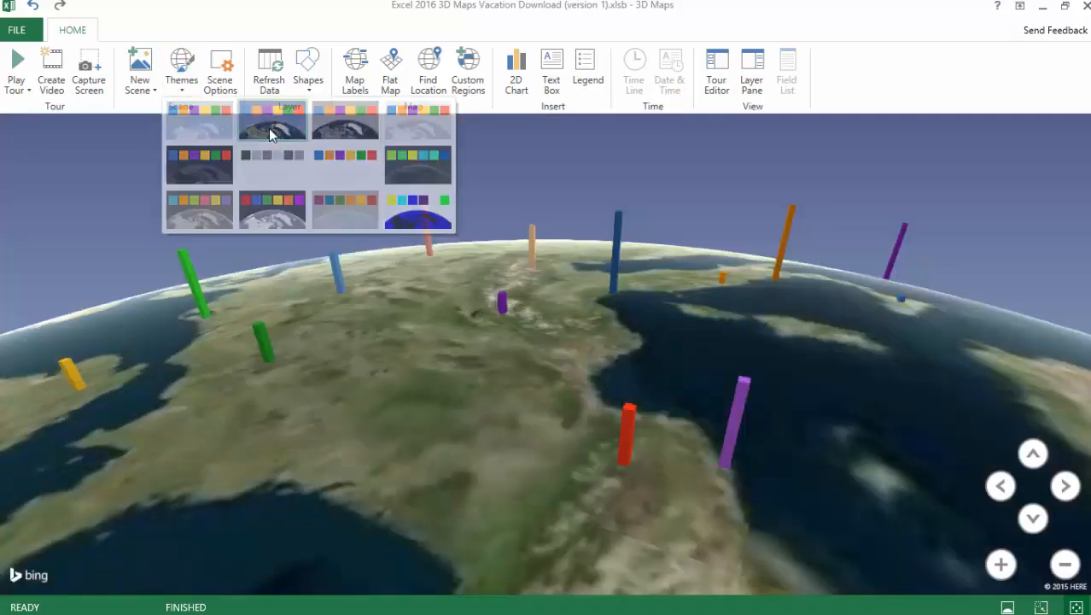
pyautogui.click(269, 128)
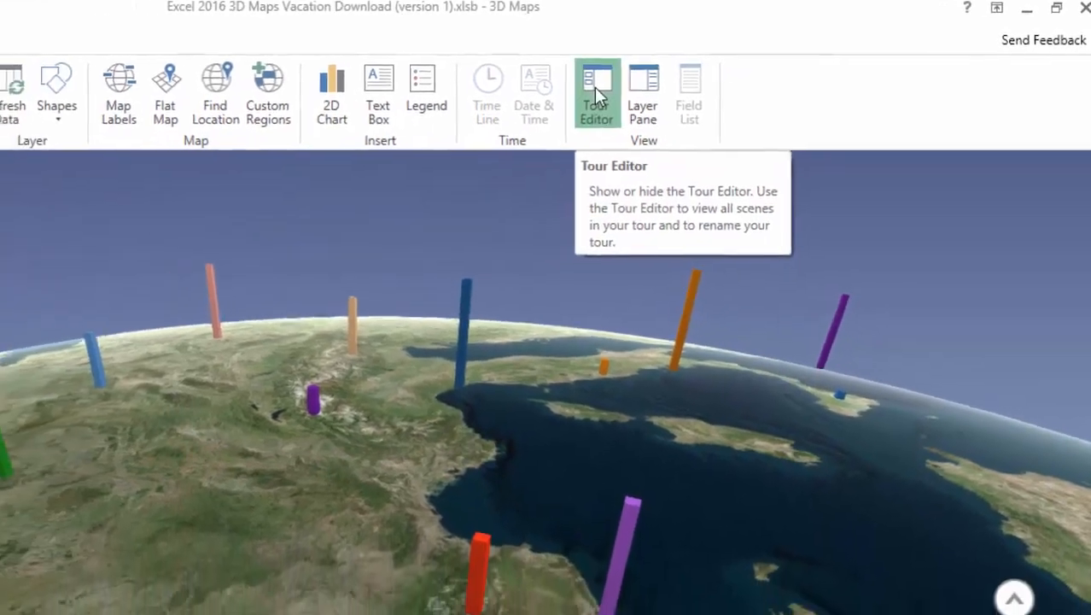
# Step: Show the Tour Editor, the Layer Pane and the Field List
pyautogui.click(515, 108)
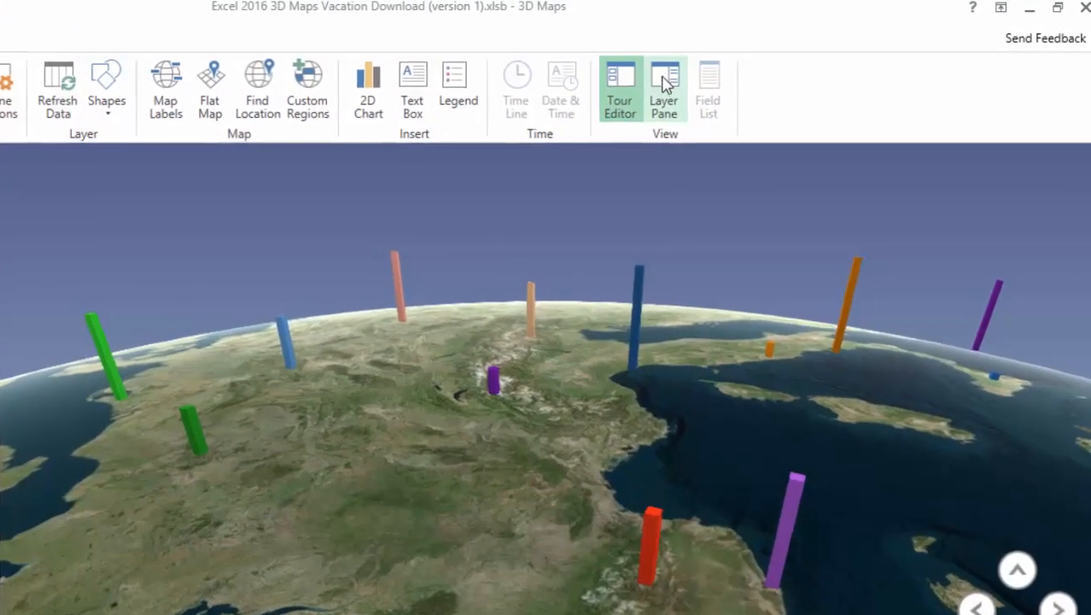
pyautogui.click(683, 82)
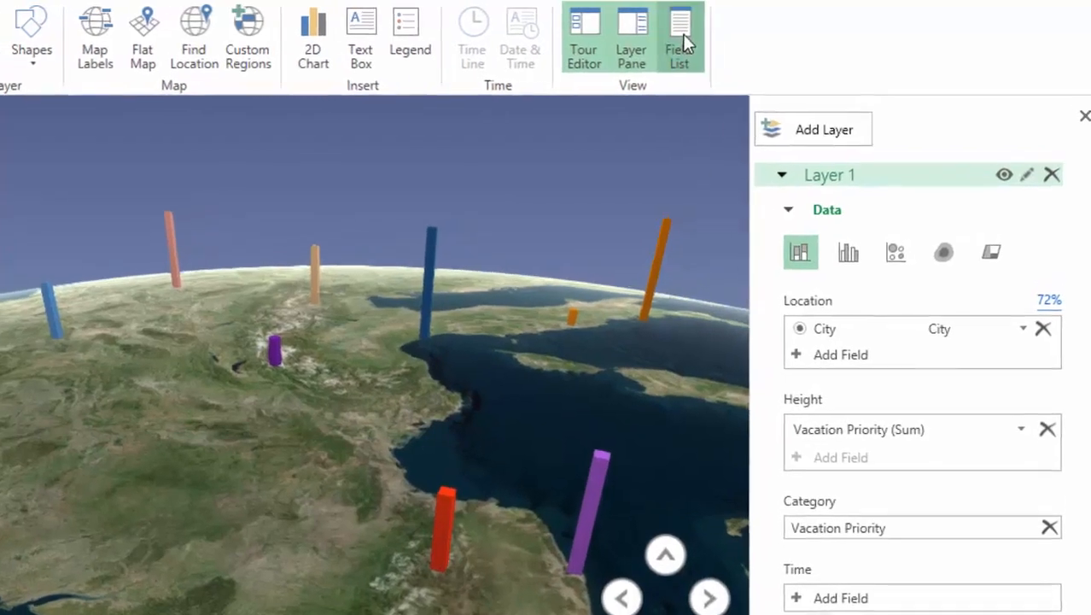
pyautogui.click(707, 38)
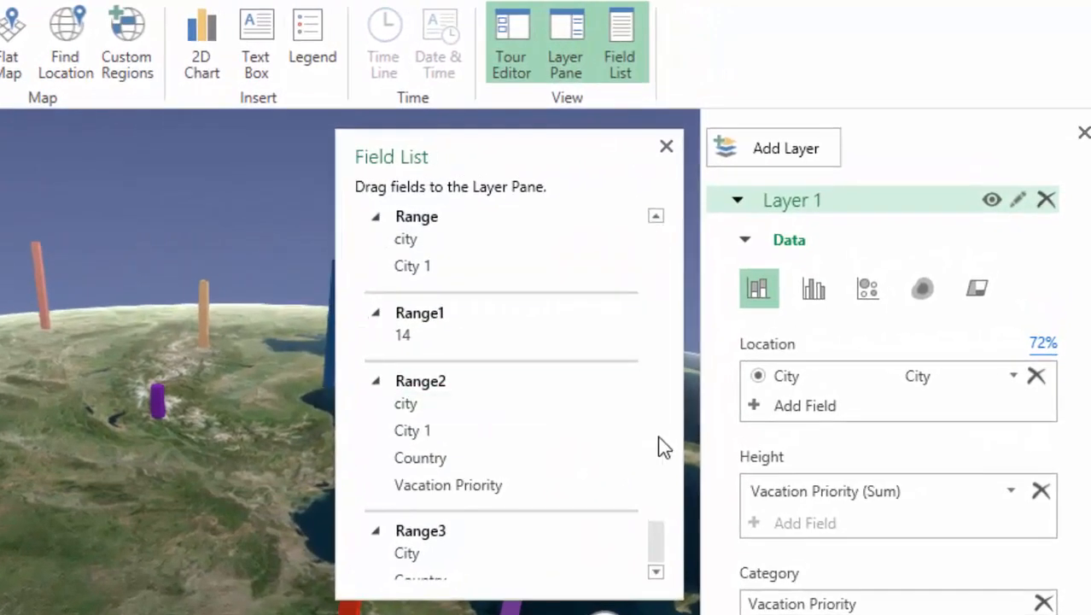
# Step: Review the Range3 fields City, Country and Vacation Priority in the Field List and close the list
pyautogui.scroll(-1, 693, 498)
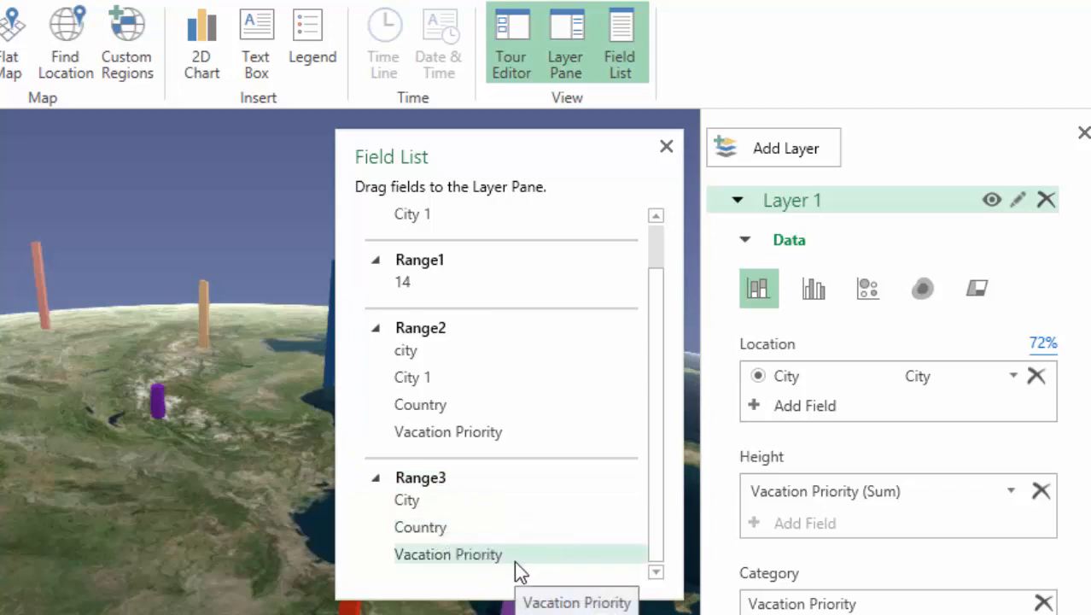
pyautogui.moveTo(478, 500); pyautogui.dragTo(437, 514)
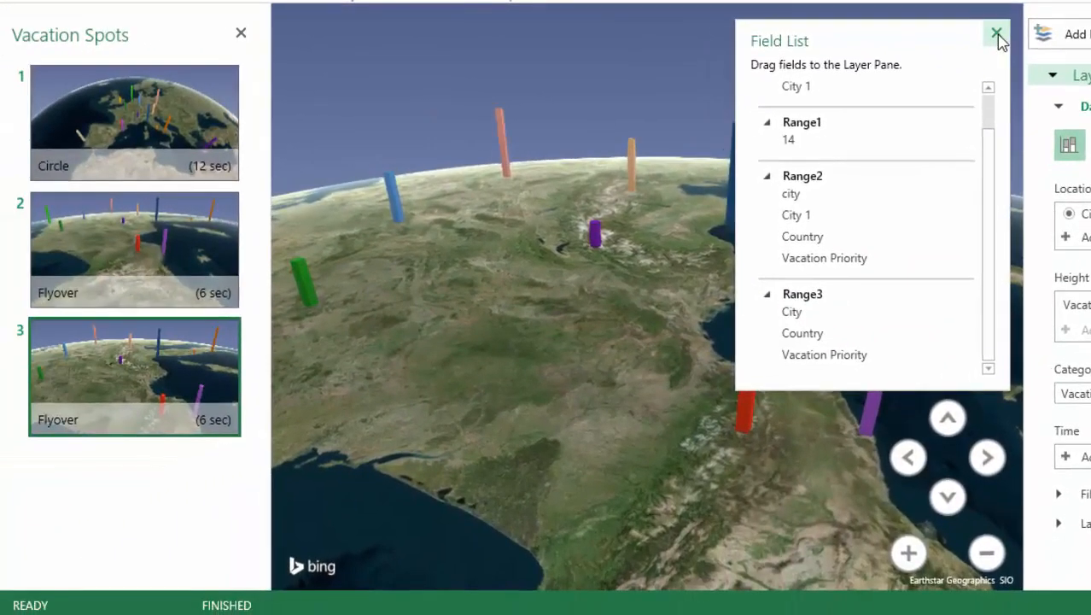
pyautogui.click(996, 35)
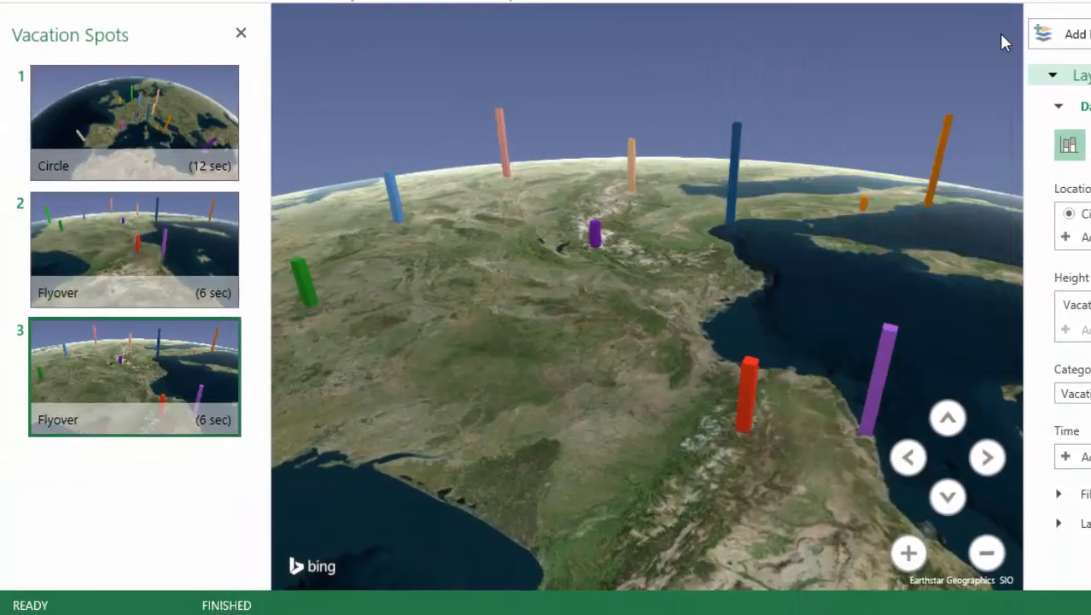
# Step: Play the Vacation Spots tour from the Circle scene, exit the playback and close the Field List
pyautogui.moveTo(127, 113)
pyautogui.moveTo(148, 422)
pyautogui.moveTo(169, 167)
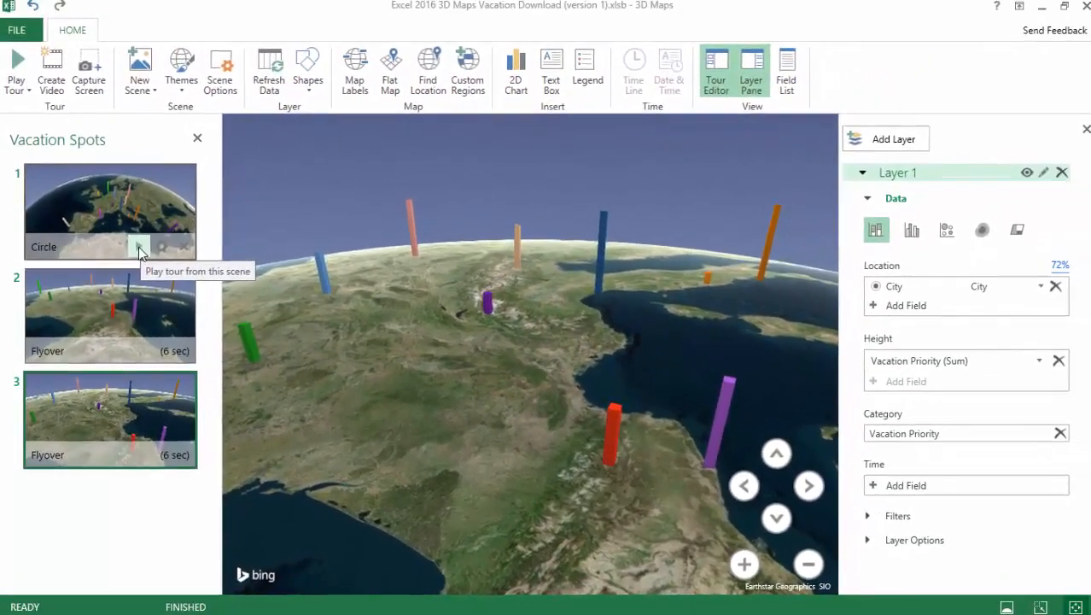
pyautogui.click(151, 217)
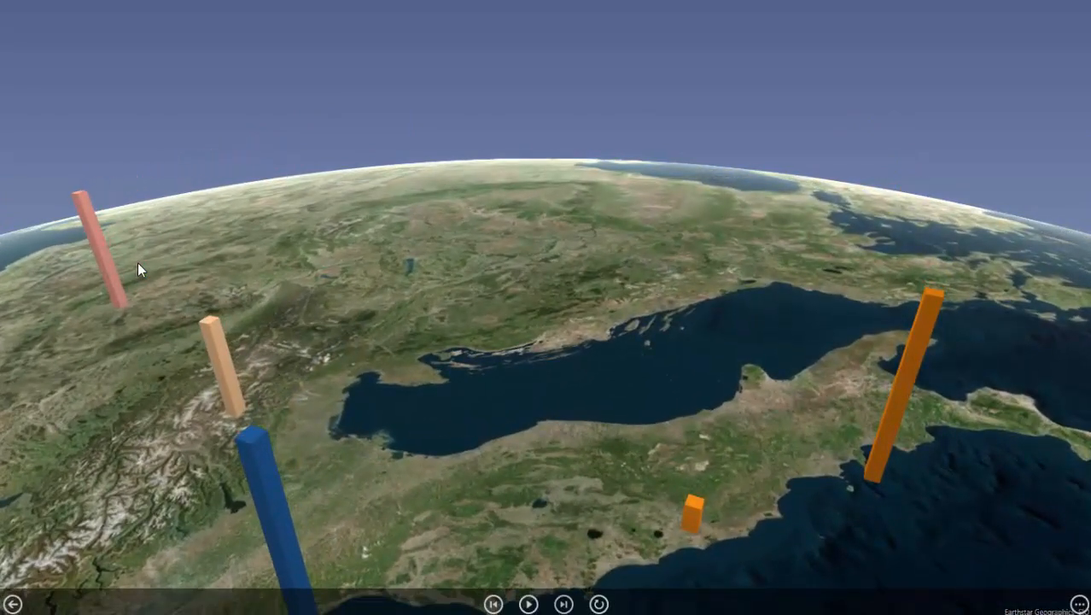
pyautogui.click(12, 604)
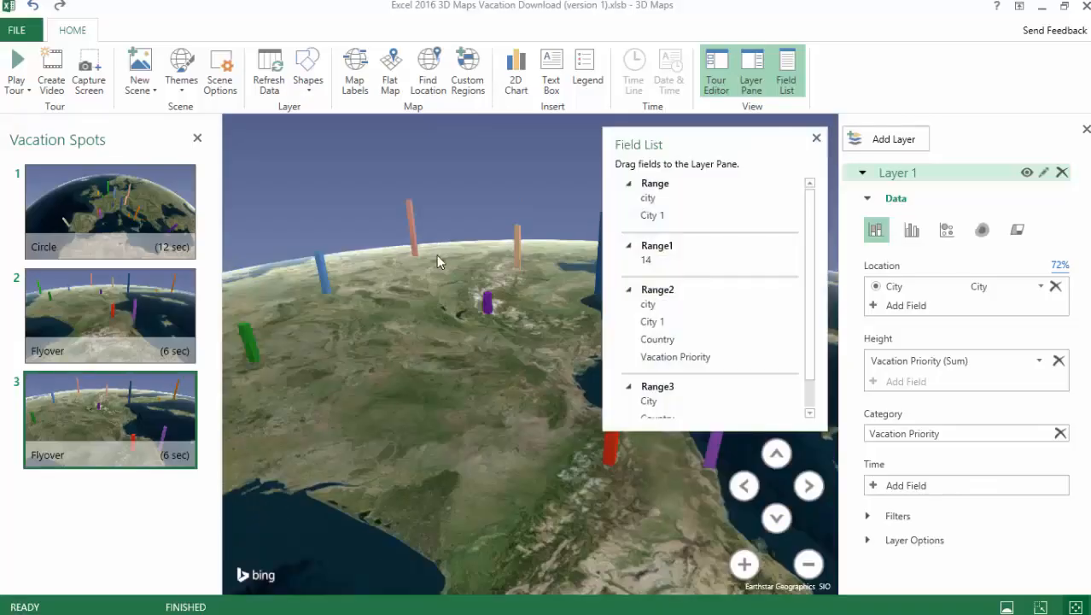
pyautogui.click(815, 139)
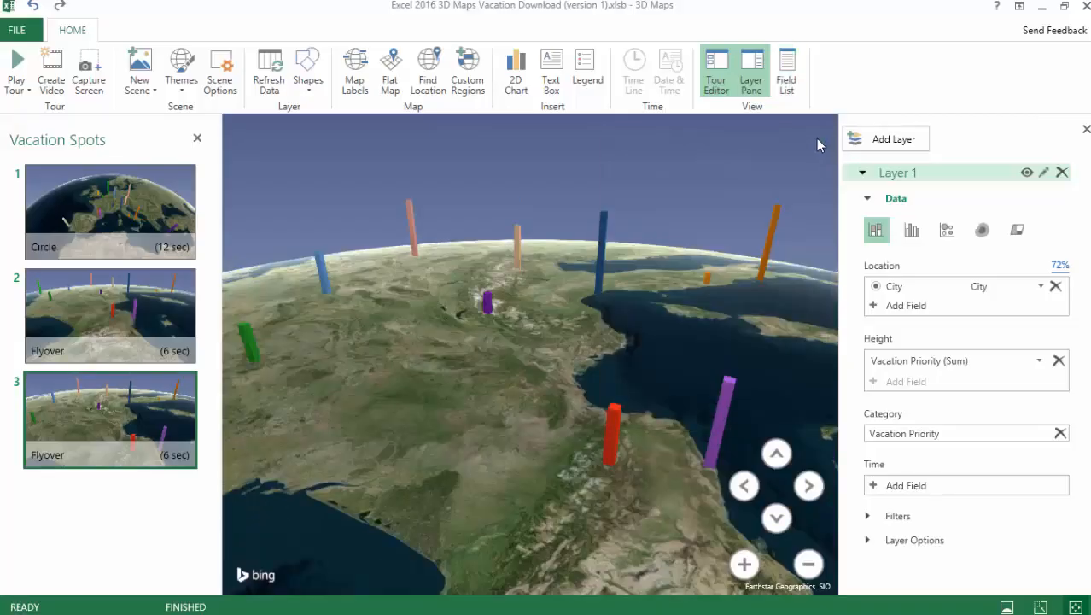
# Step: Return to the vacation worksheet, select a cell in the city list and start a new 3D Maps tour from it
pyautogui.click(1042, 12)
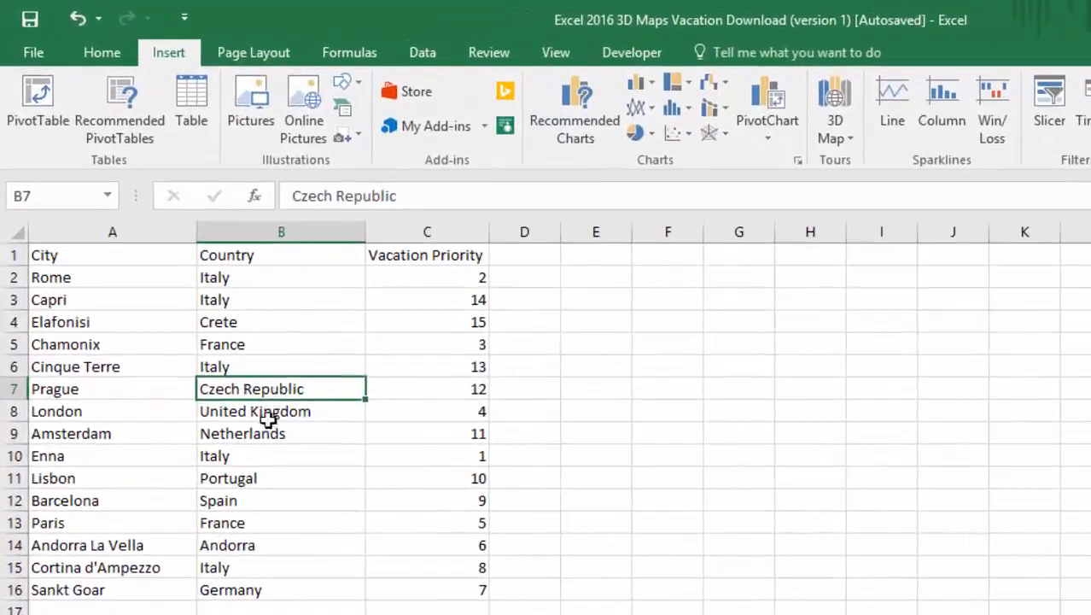
pyautogui.click(252, 412)
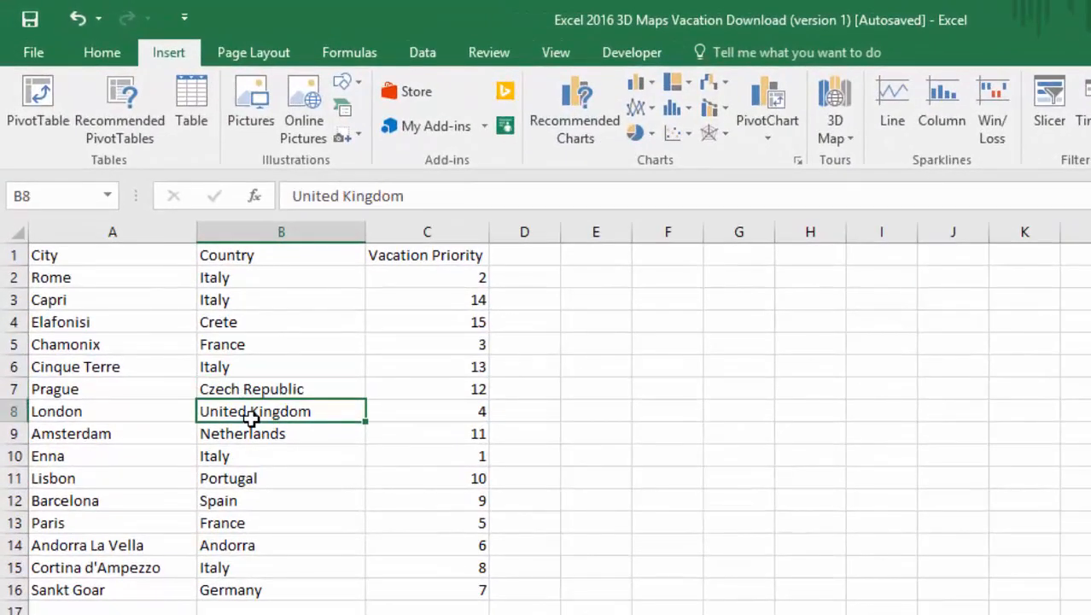
pyautogui.click(834, 135)
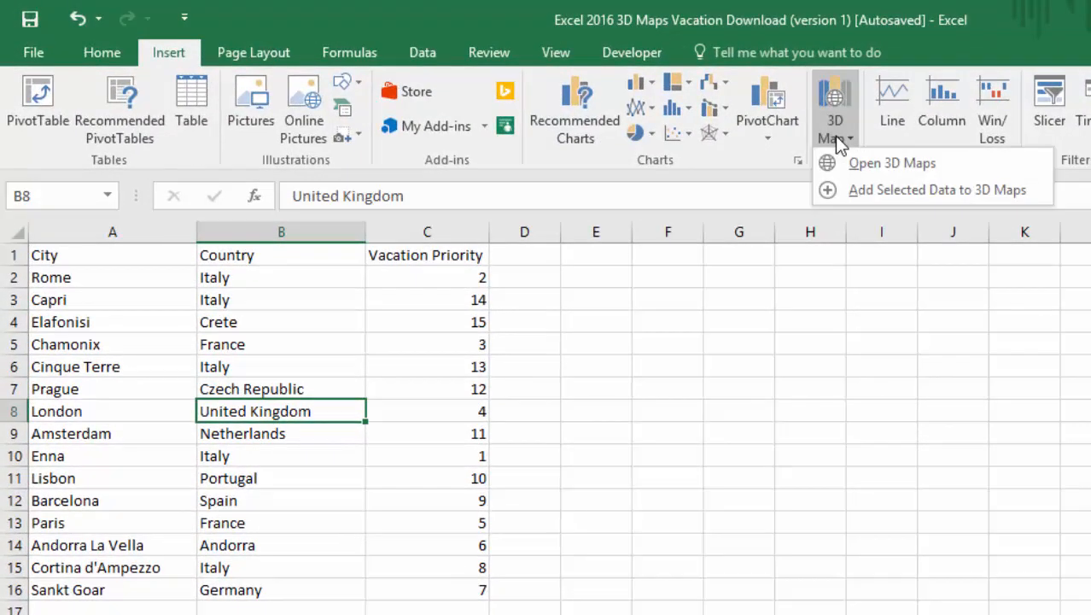
pyautogui.click(860, 161)
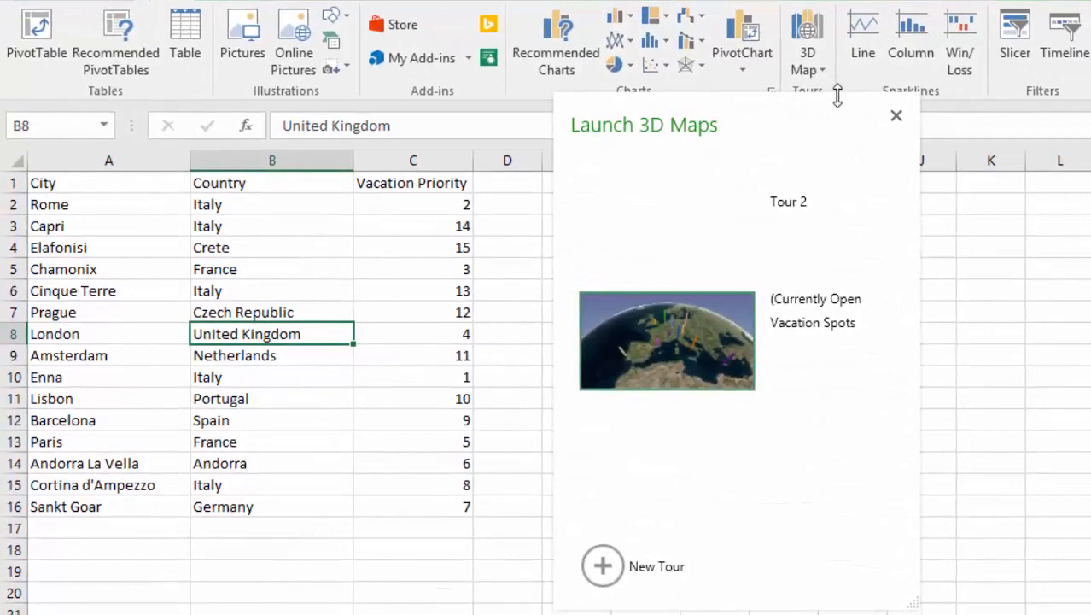
pyautogui.click(609, 577)
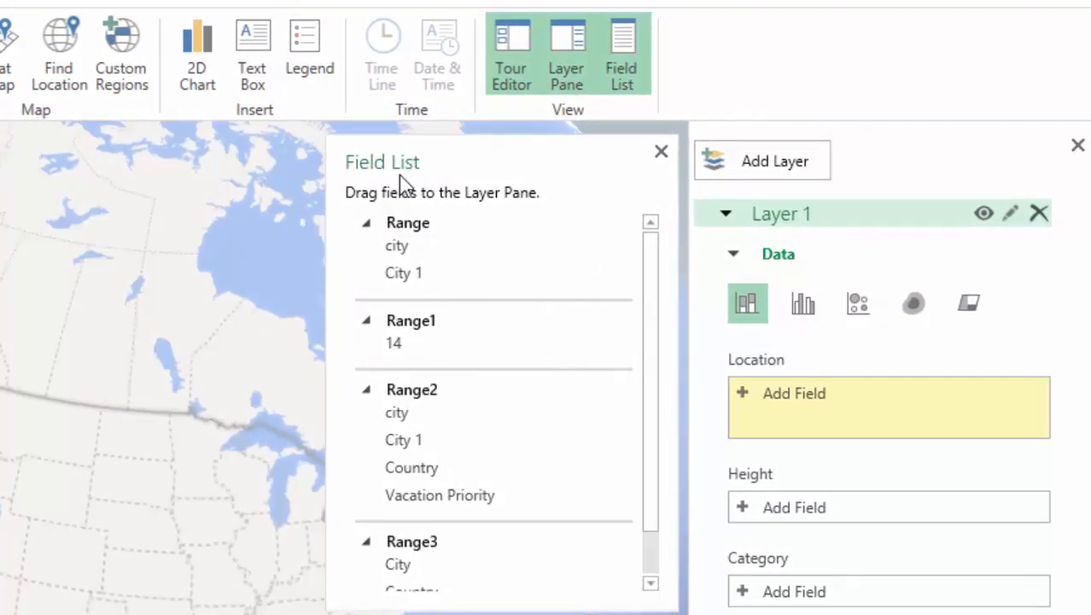
# Step: Assign the Range3 fields to Layer 1, with City as the location and Vacation Priority as the height
pyautogui.click(661, 152)
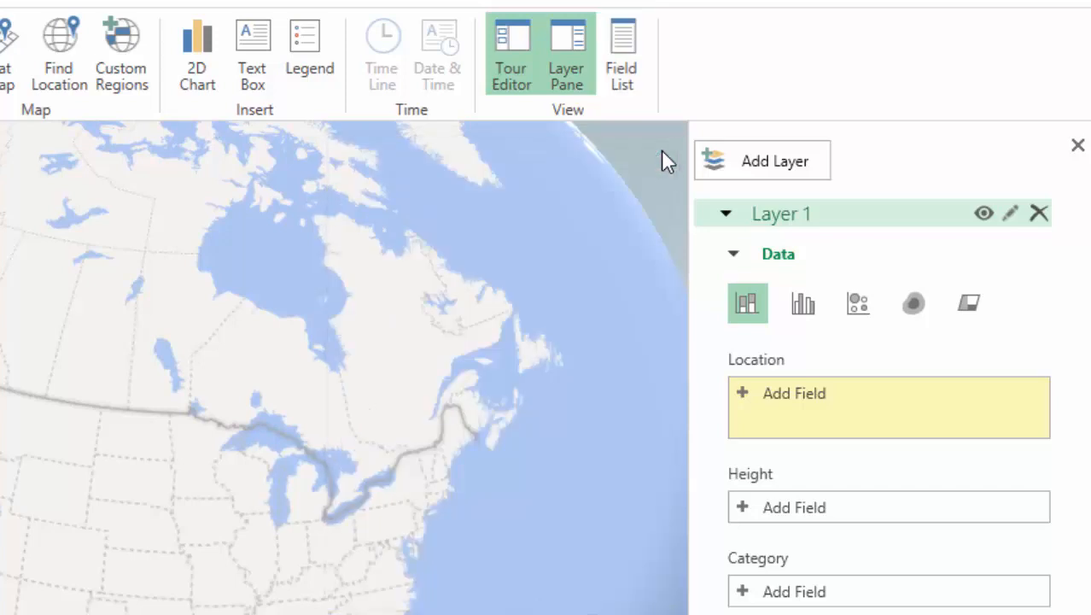
pyautogui.click(628, 62)
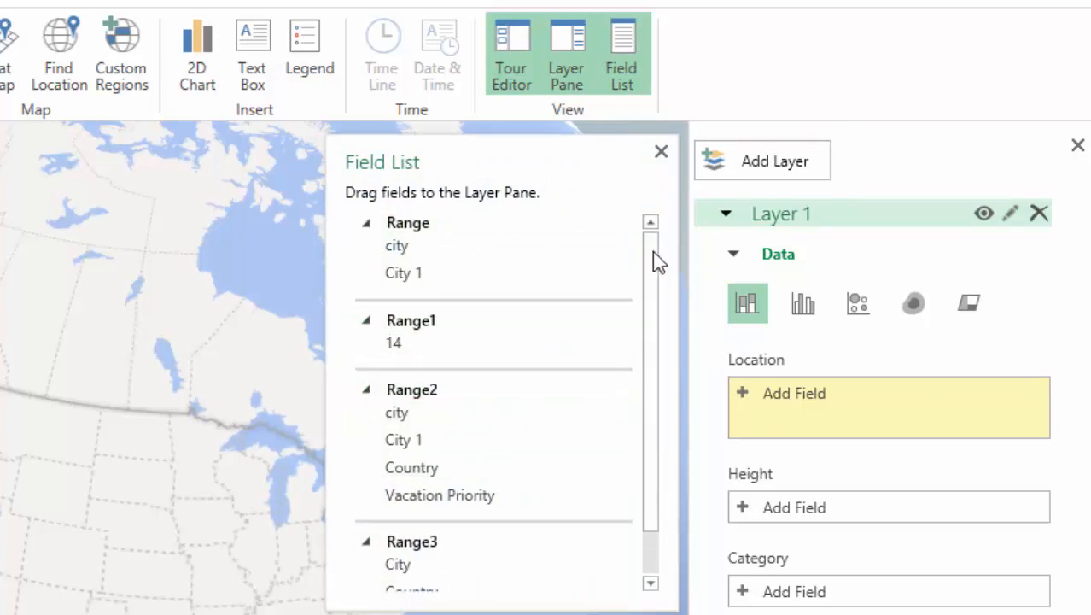
pyautogui.moveTo(652, 251); pyautogui.dragTo(653, 401)
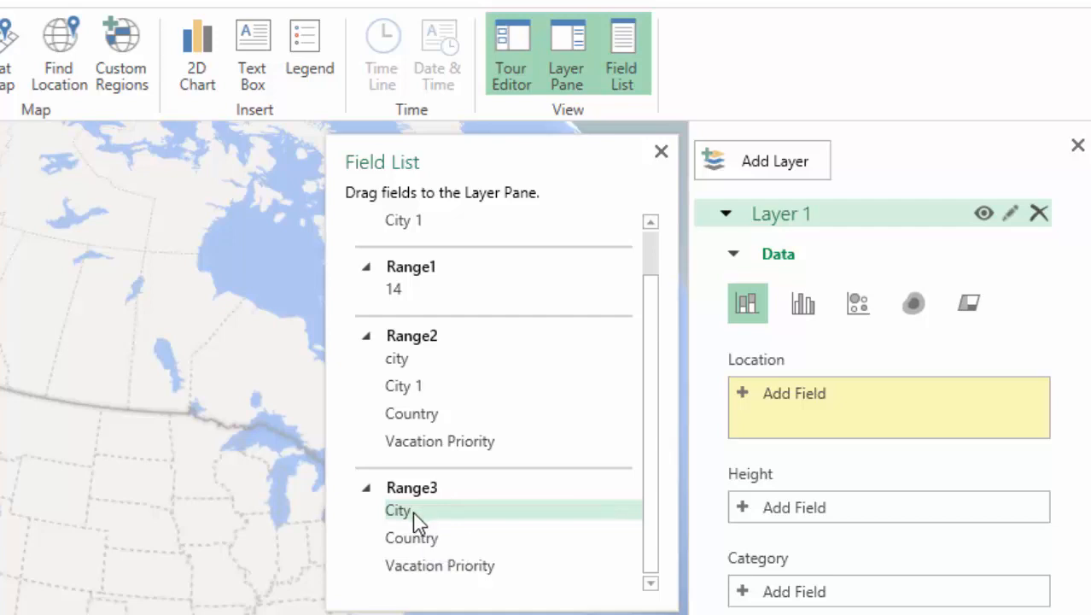
pyautogui.moveTo(412, 512); pyautogui.dragTo(835, 408)
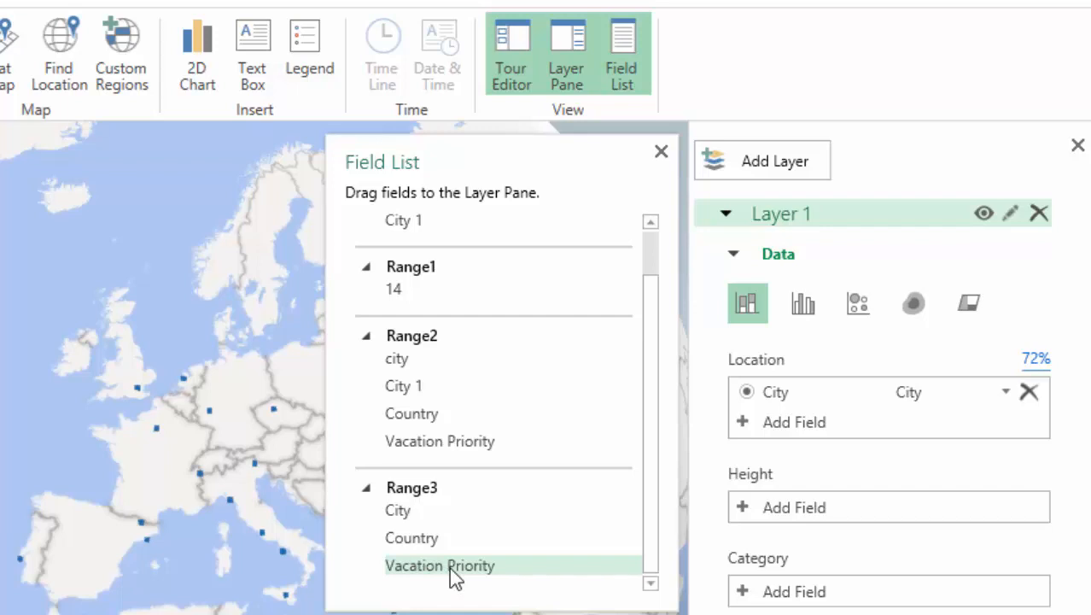
pyautogui.moveTo(453, 565); pyautogui.dragTo(853, 514)
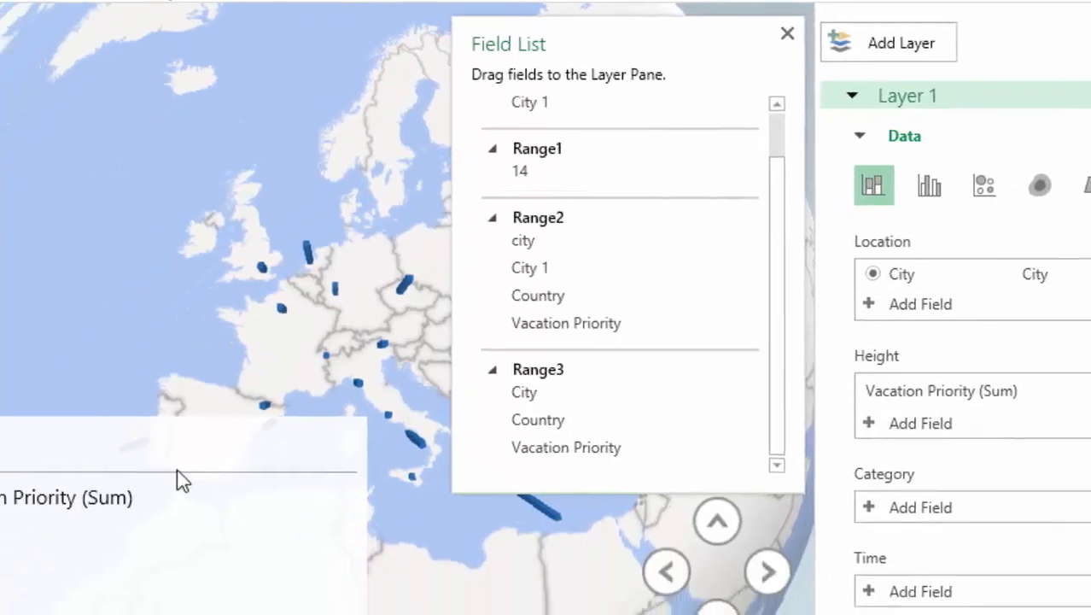
# Step: Remove the legend from the map, set the Range3 Vacation Priority field as the Layer 1 category and close the Field List
pyautogui.click(13, 573)
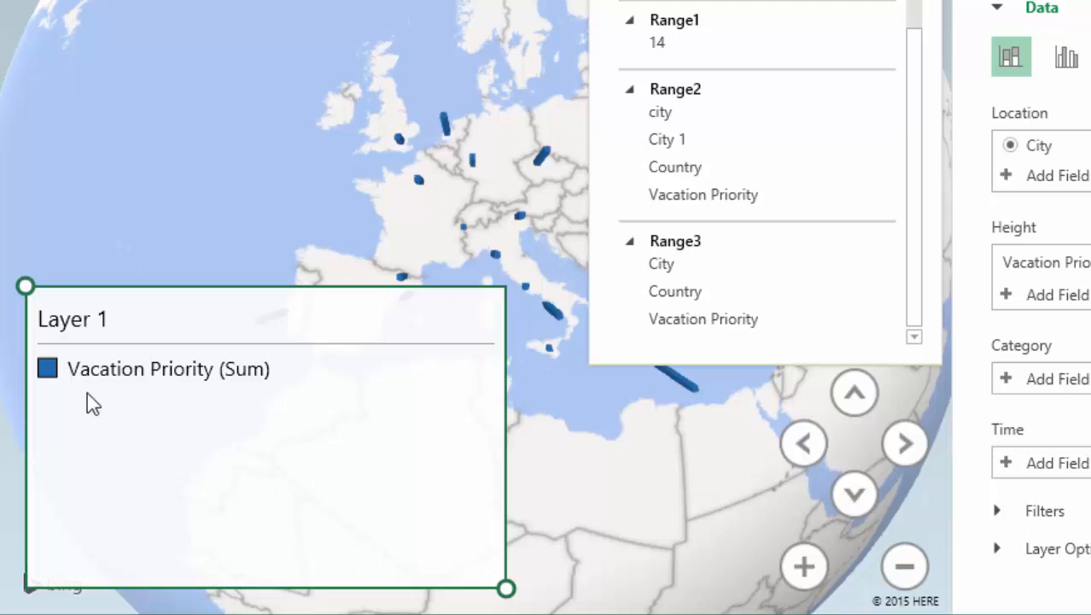
pyautogui.rightClick(363, 309)
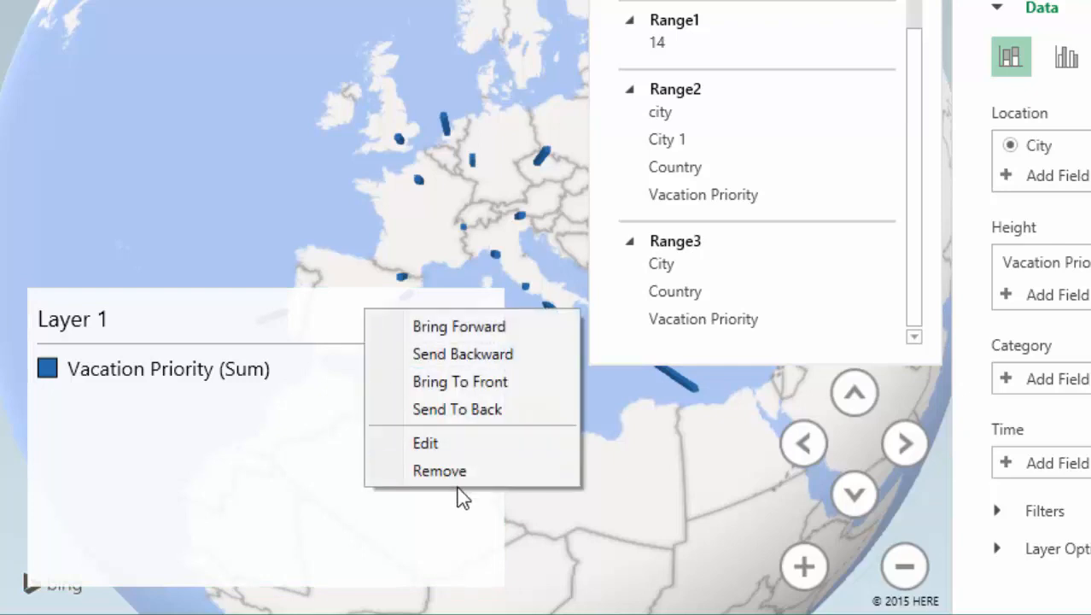
pyautogui.click(440, 470)
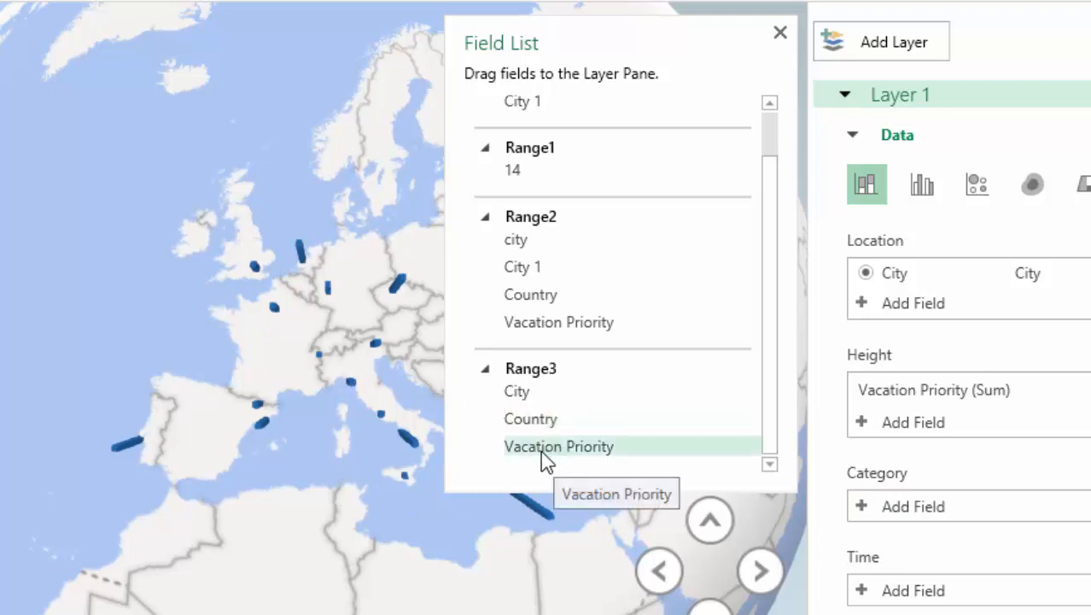
pyautogui.moveTo(546, 450); pyautogui.dragTo(970, 504)
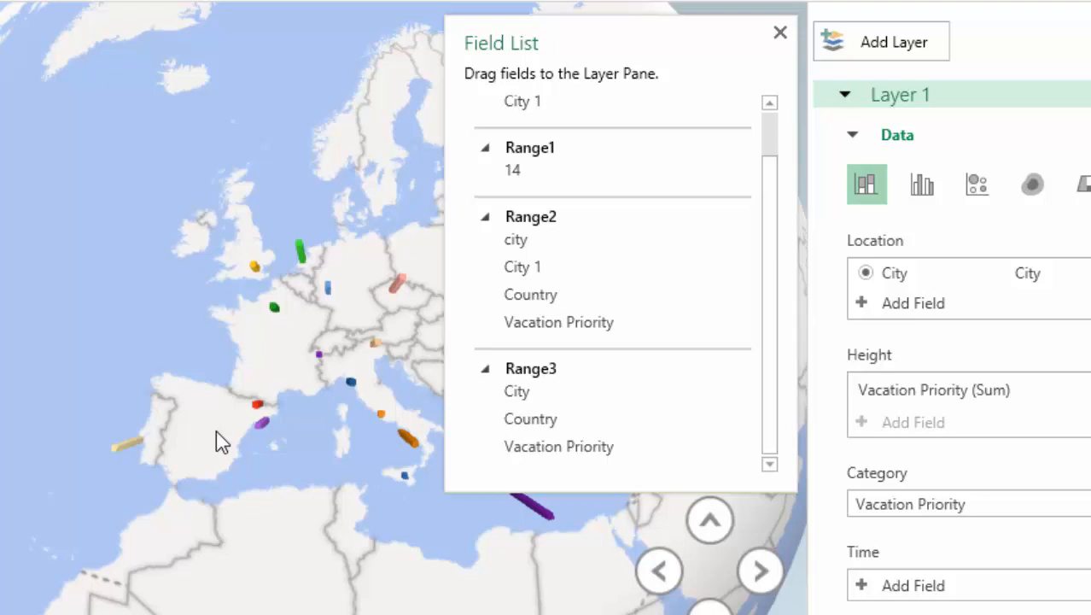
pyautogui.click(780, 33)
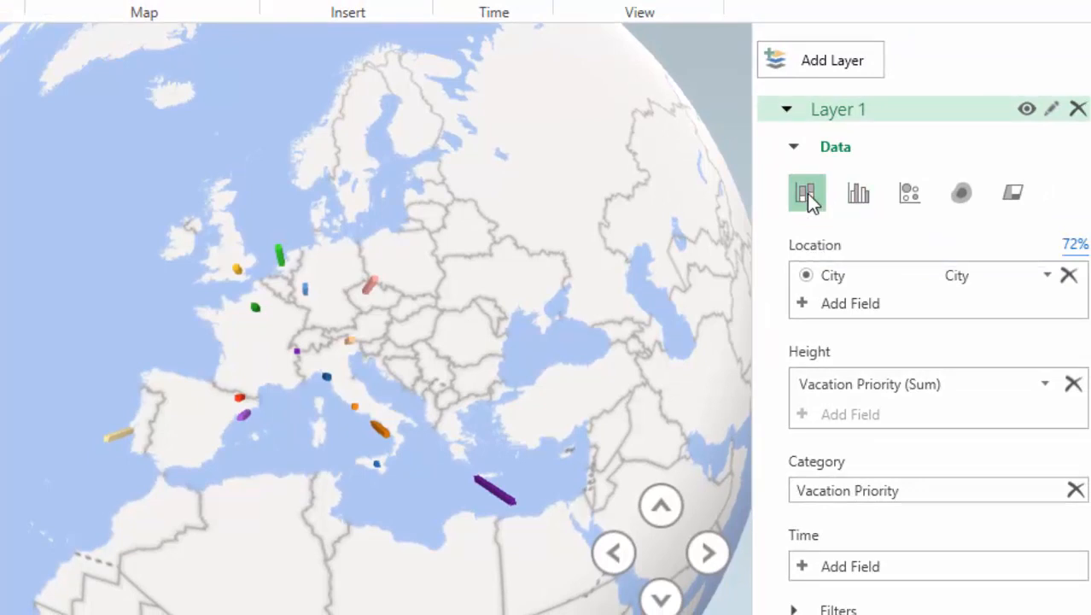
# Step: Try the clustered column, bubble and heat map visualizations on Layer 1, inspecting the Elafonisi and Enna bubbles
pyautogui.click(857, 191)
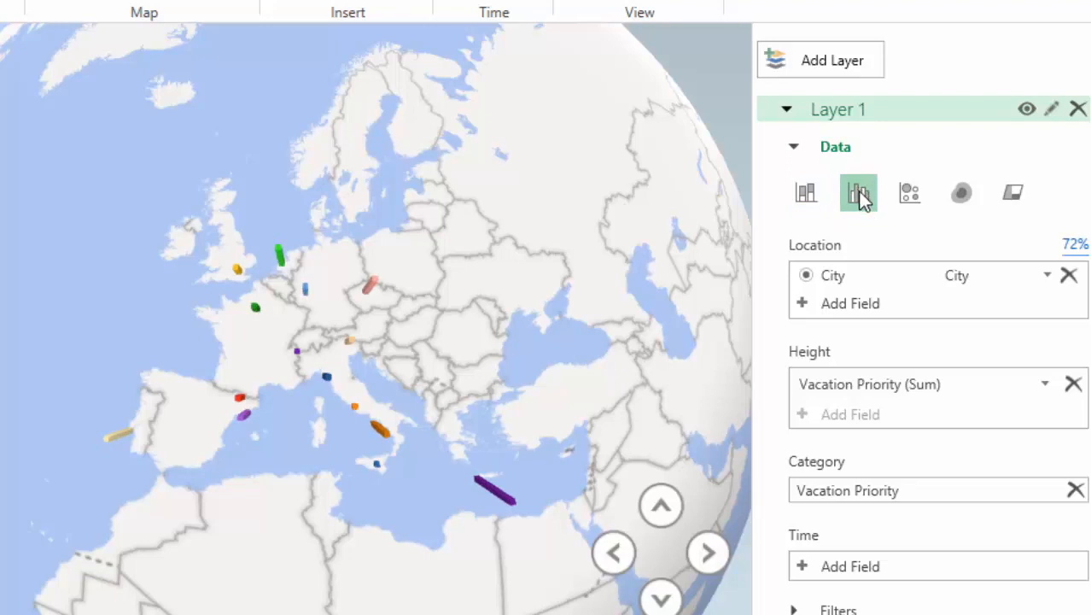
pyautogui.click(909, 193)
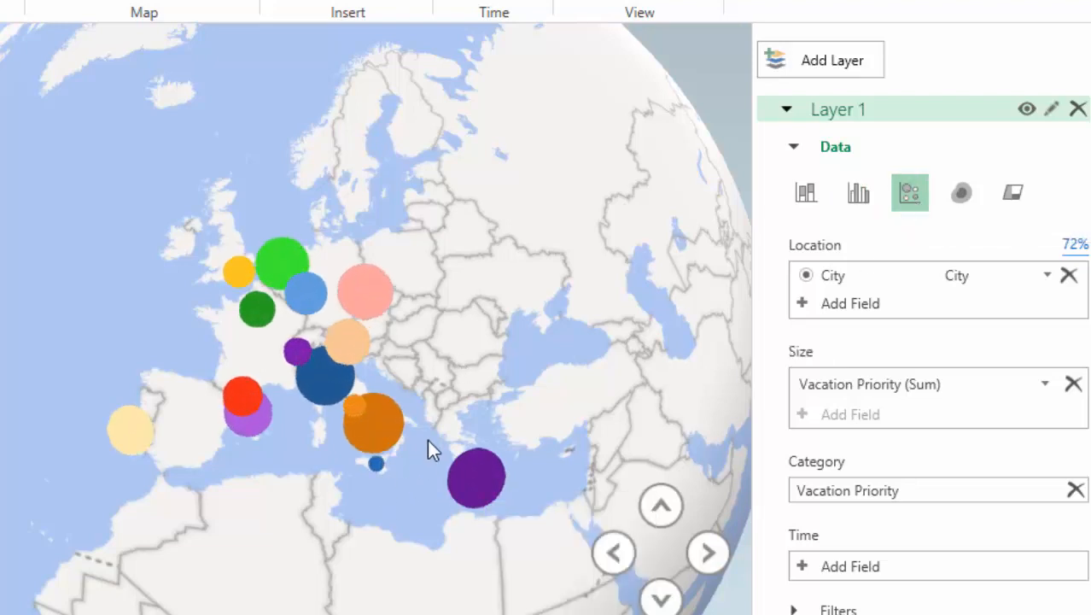
pyautogui.moveTo(487, 500)
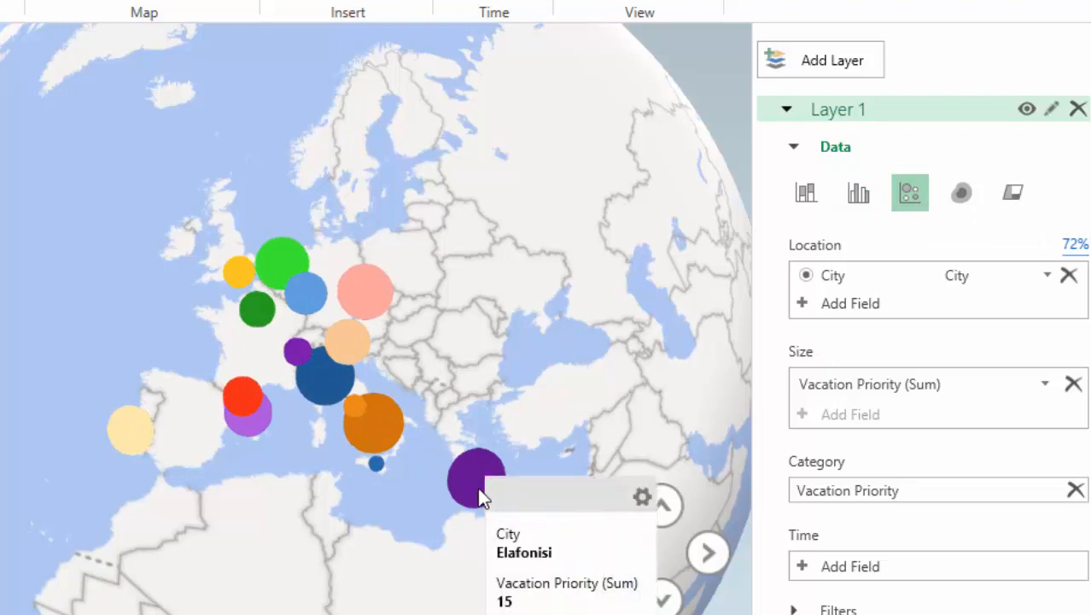
pyautogui.moveTo(377, 464)
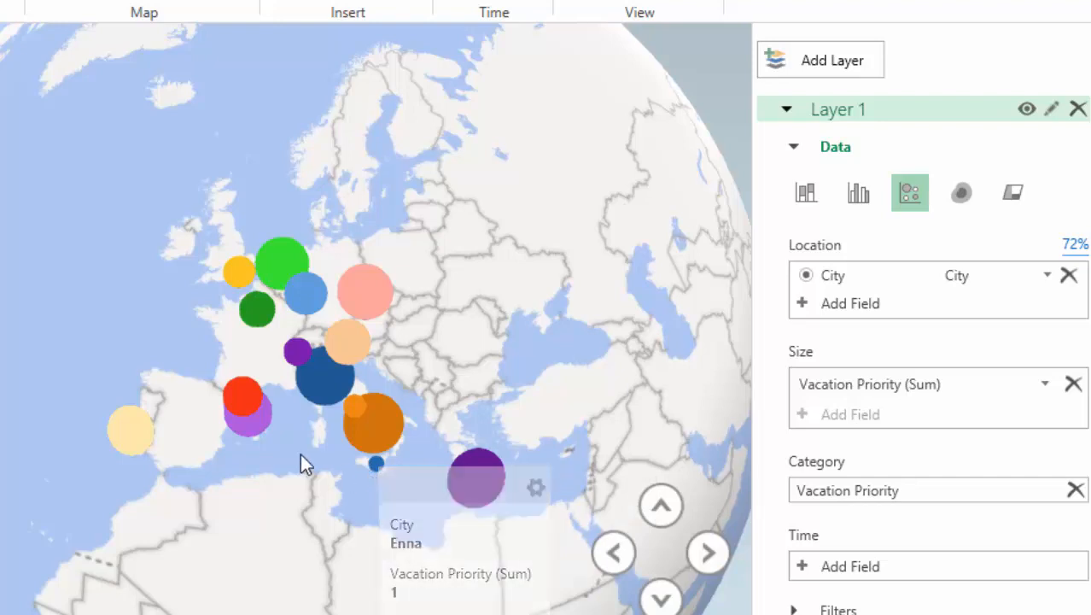
pyautogui.click(963, 201)
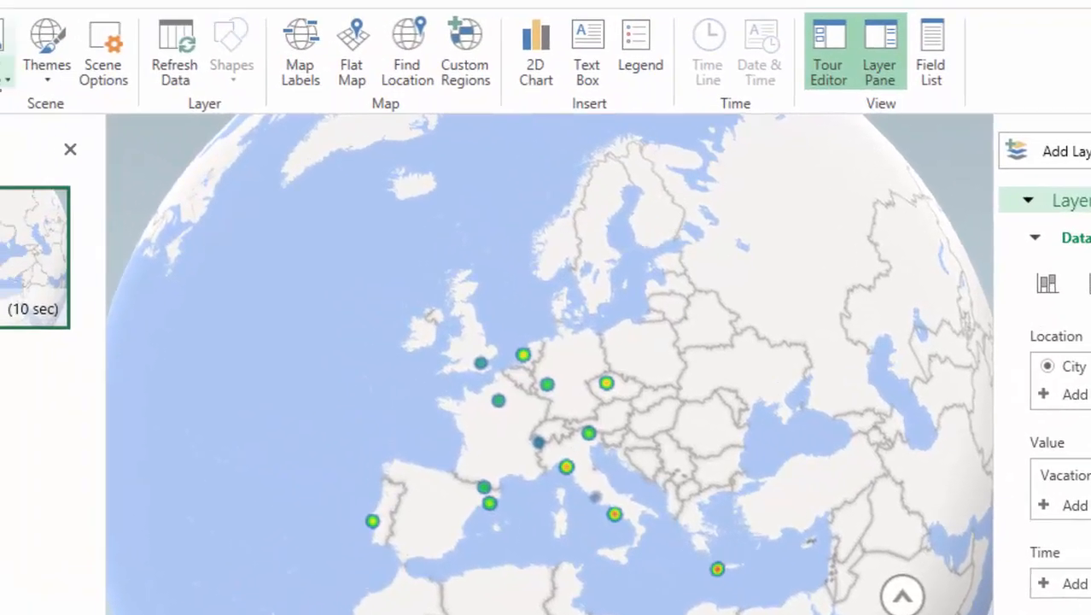
# Step: Apply the Aerial Color theme to the globe
pyautogui.click(36, 75)
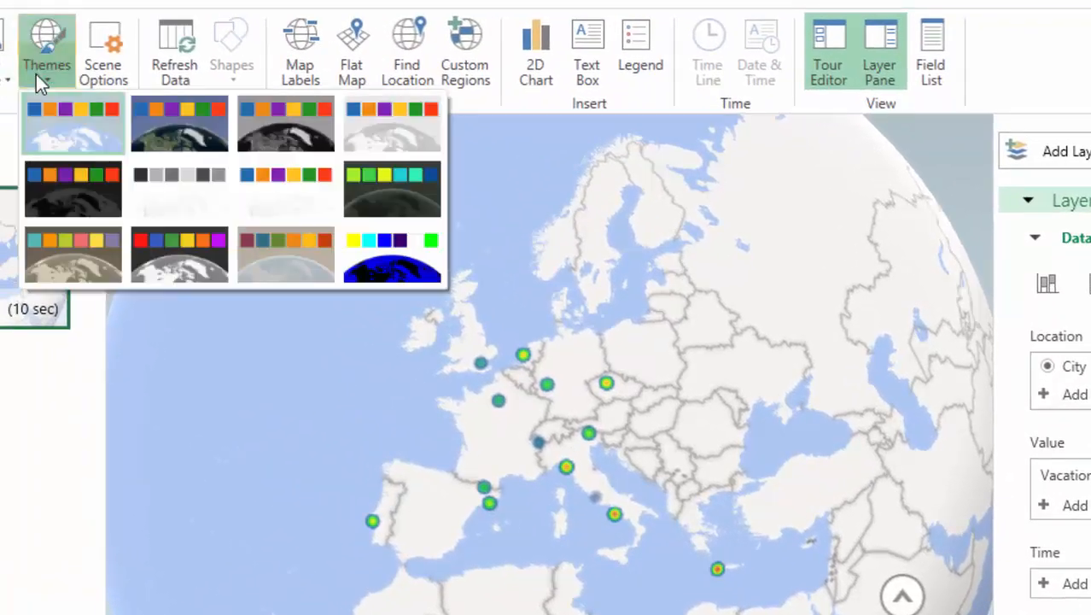
pyautogui.click(183, 137)
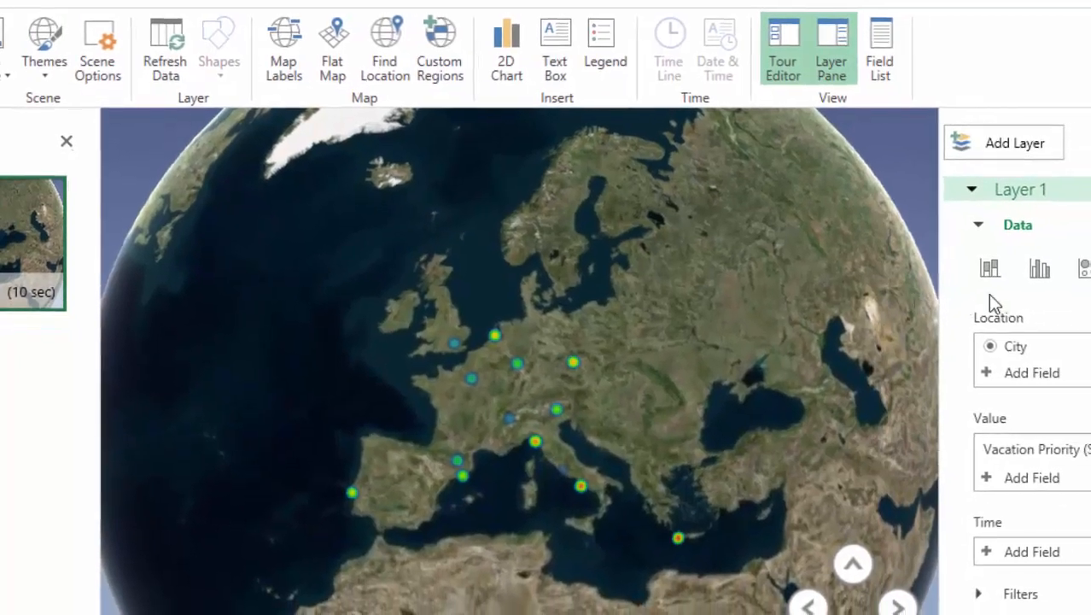
# Step: Change Layer 1 back to a column visualization and add the Range3 Vacation Priority field as its category again
pyautogui.click(1040, 269)
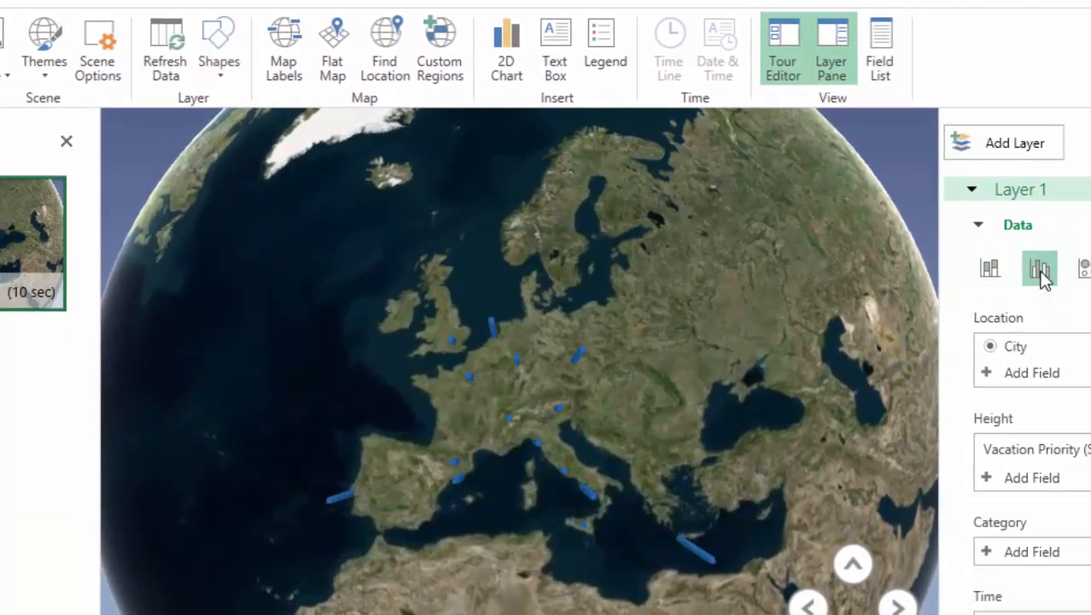
pyautogui.click(887, 42)
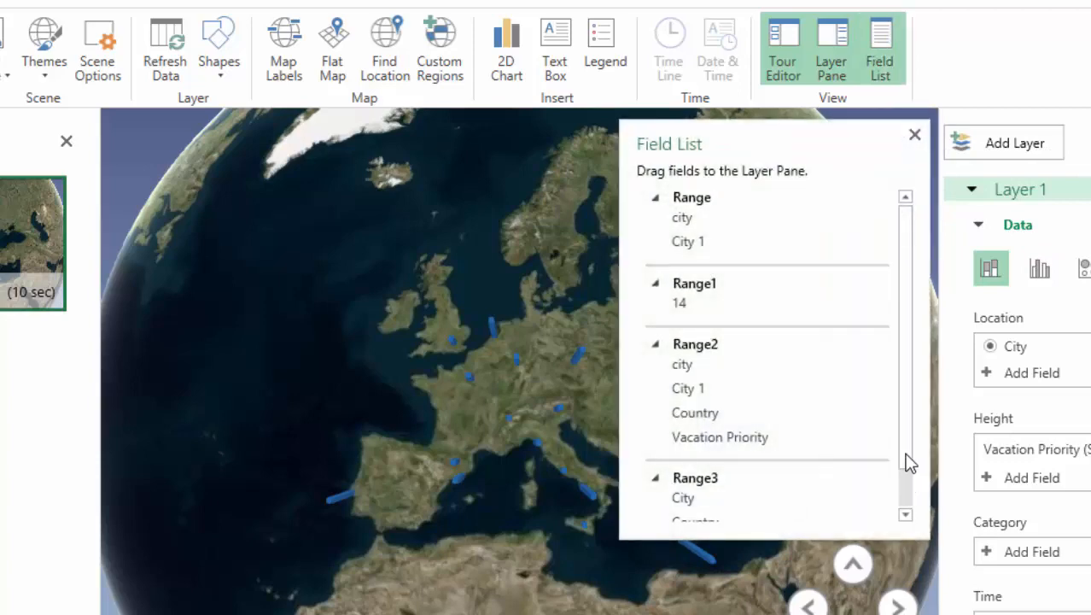
pyautogui.scroll(-1, 909, 462)
pyautogui.moveTo(731, 502); pyautogui.dragTo(1060, 560)
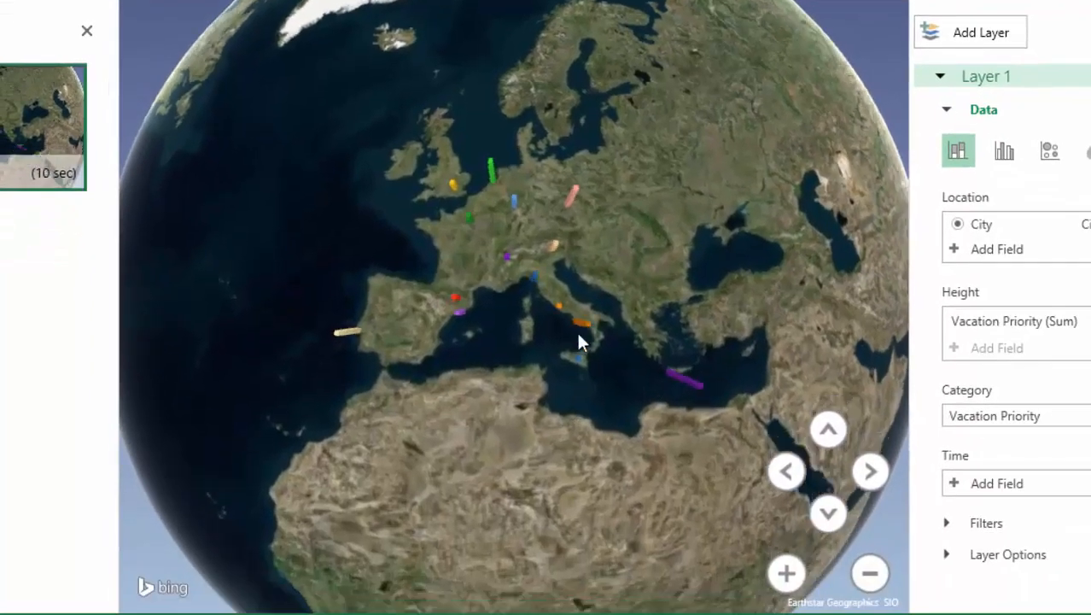
# Step: Tilt the globe up and down until the city columns over Europe stand upright near the horizon
pyautogui.moveTo(578, 334); pyautogui.dragTo(608, 282)
pyautogui.click(828, 514)
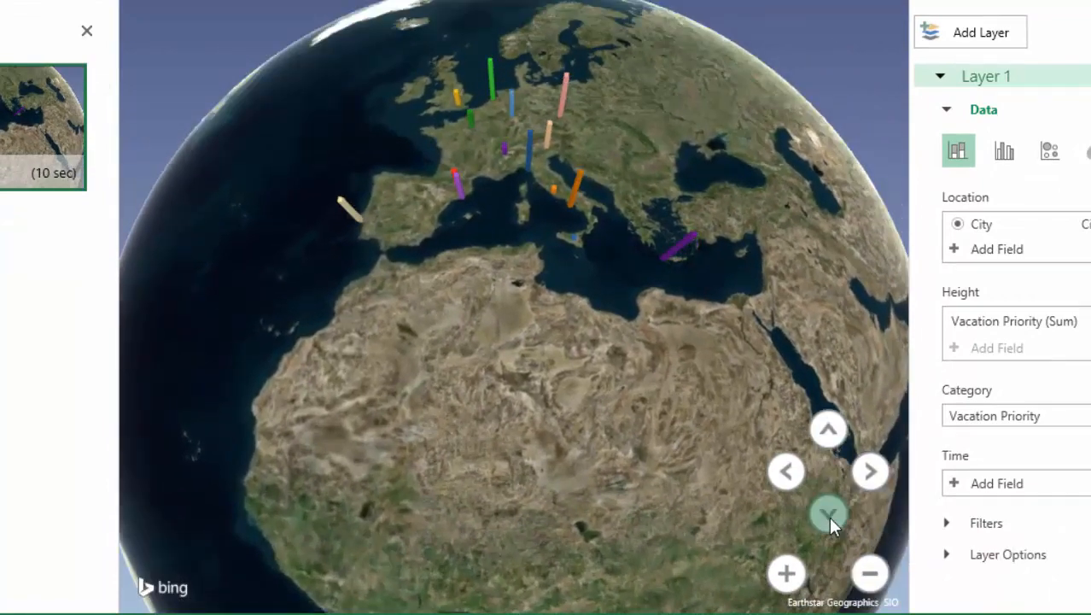
pyautogui.click(828, 517)
pyautogui.click(828, 516)
pyautogui.click(827, 517)
pyautogui.click(828, 516)
pyautogui.click(828, 517)
pyautogui.click(828, 516)
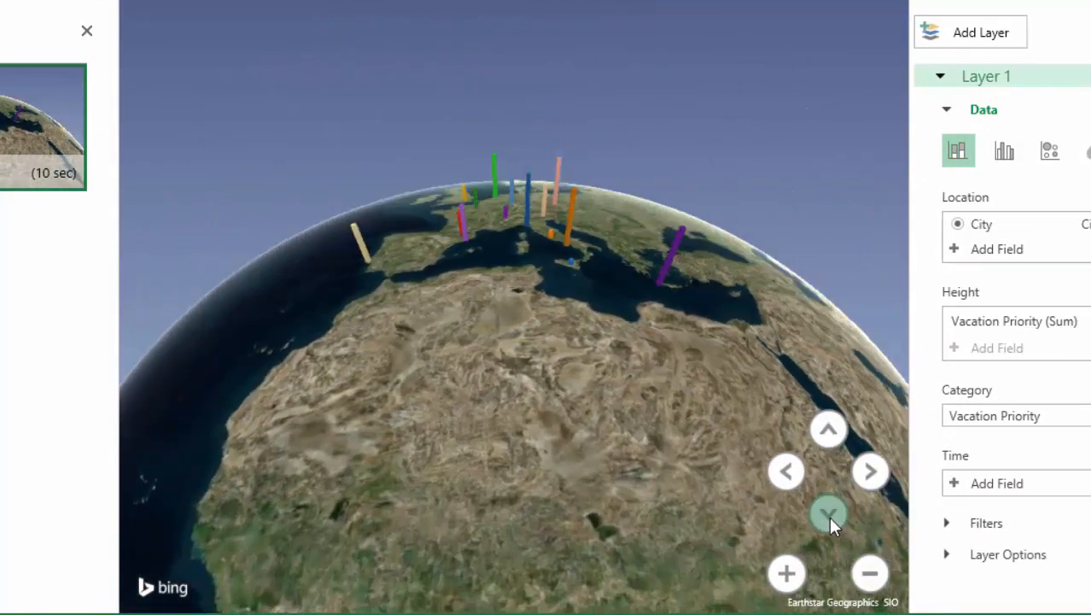
pyautogui.click(828, 517)
pyautogui.click(827, 429)
pyautogui.click(826, 428)
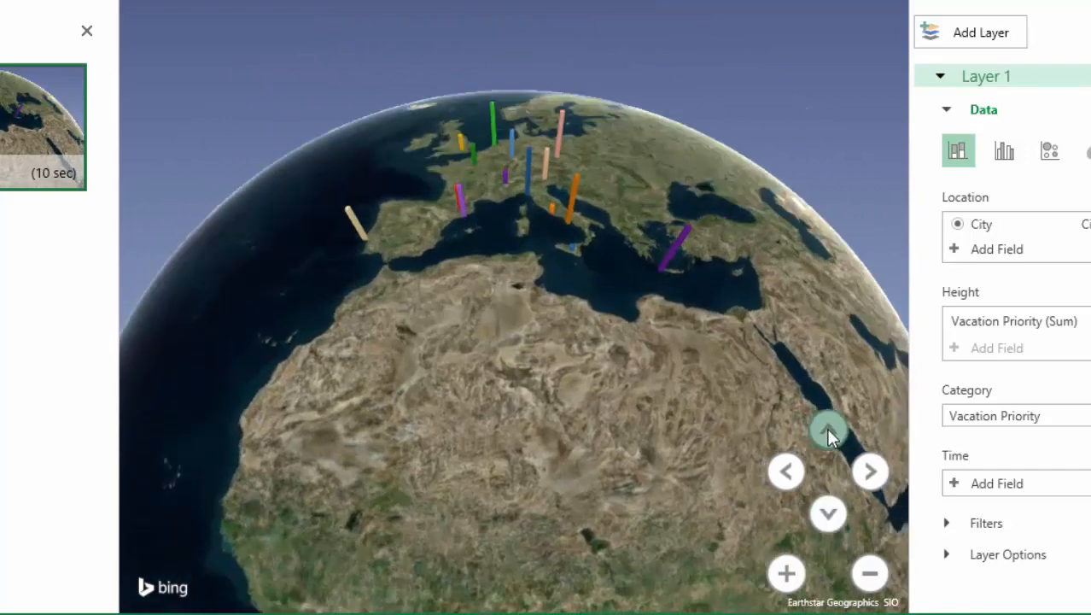
pyautogui.click(826, 429)
pyautogui.click(826, 429)
pyautogui.click(827, 428)
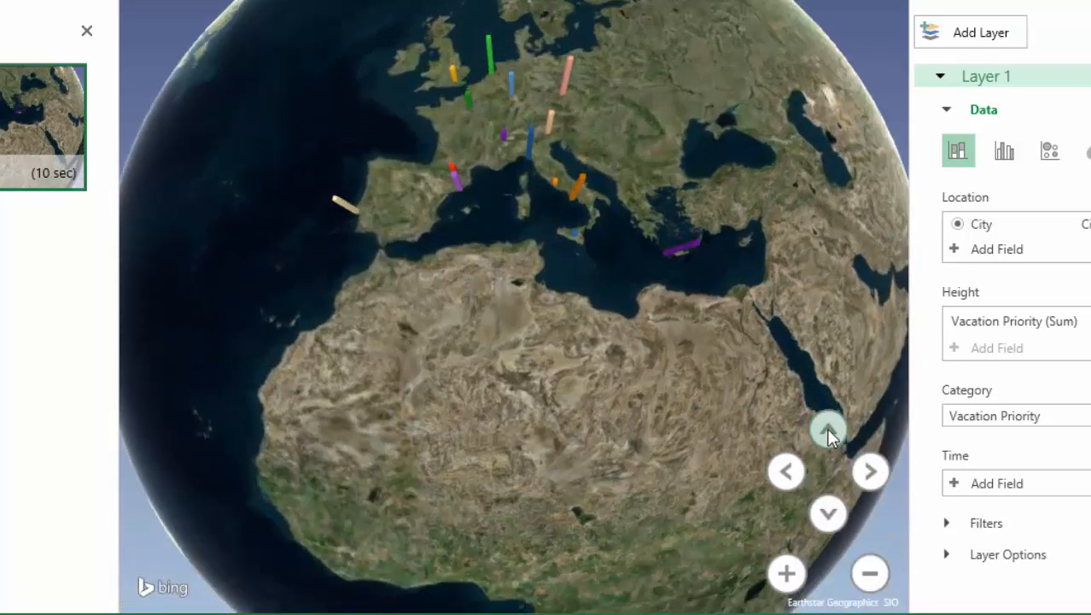
pyautogui.click(829, 513)
pyautogui.click(828, 513)
pyautogui.click(829, 513)
pyautogui.click(828, 513)
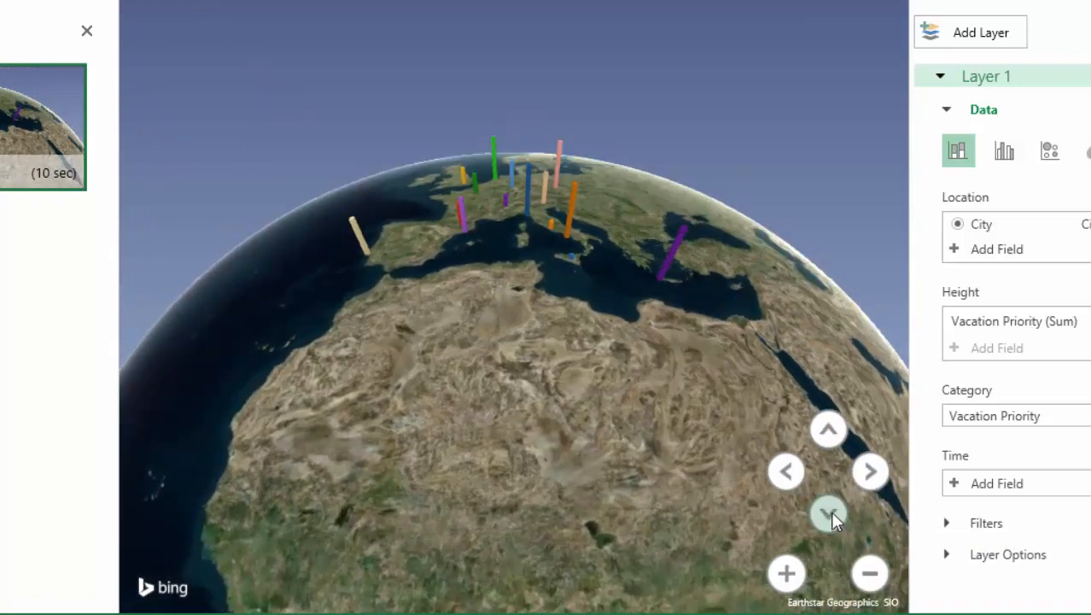
# Step: Rotate the globe to the left and back to the right around the European columns
pyautogui.click(787, 470)
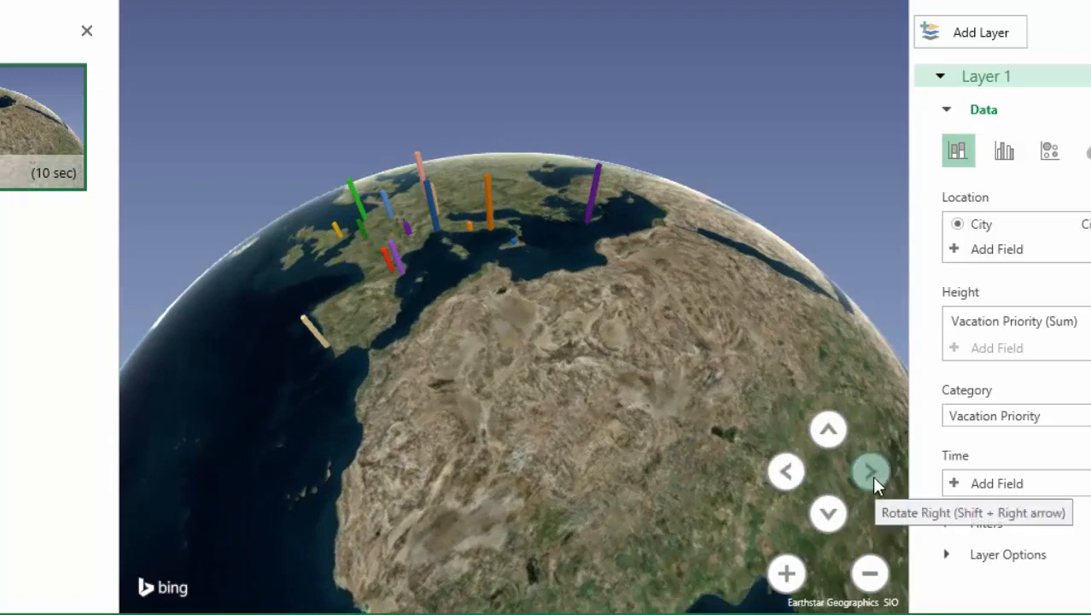
pyautogui.click(872, 476)
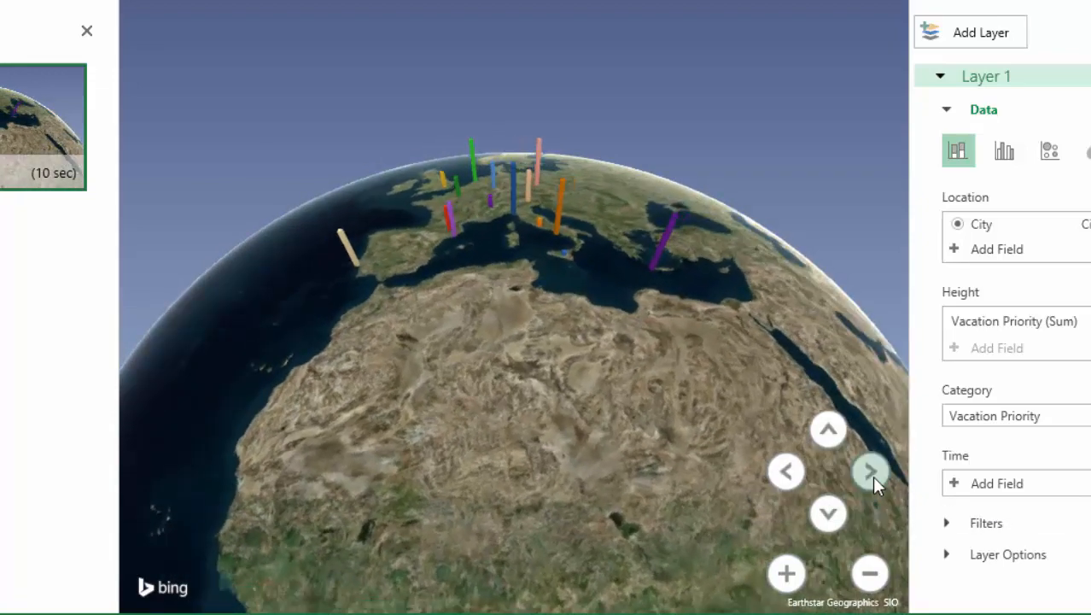
pyautogui.click(871, 472)
# Step: Reposition the globe and zoom in on the city columns across Europe and the Mediterranean
pyautogui.moveTo(595, 337); pyautogui.dragTo(605, 410)
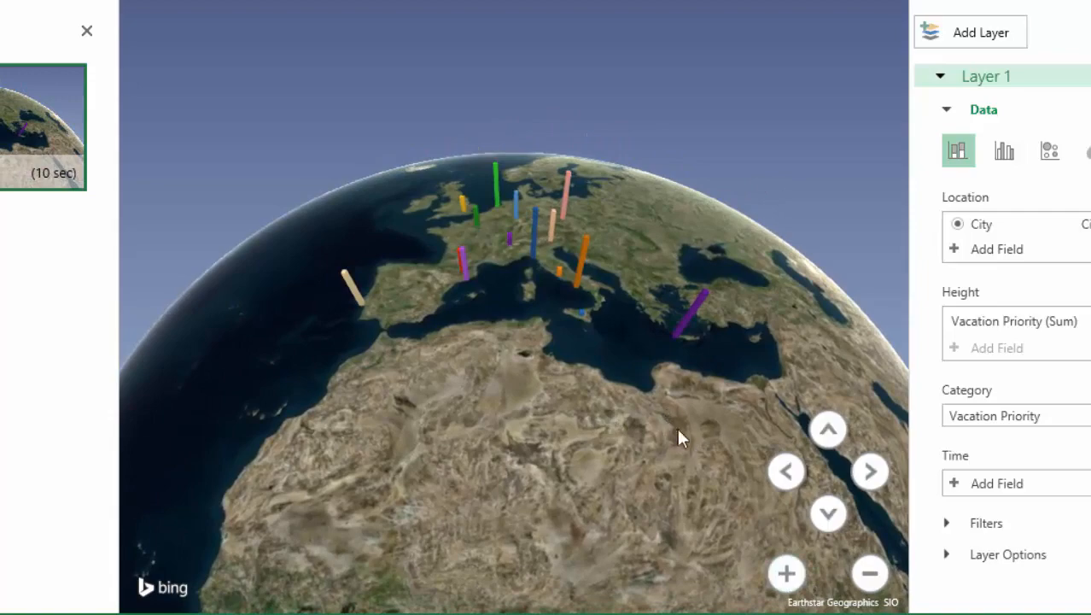
pyautogui.scroll(1, 681, 444)
pyautogui.scroll(1, 681, 444)
pyautogui.moveTo(680, 444); pyautogui.dragTo(628, 387)
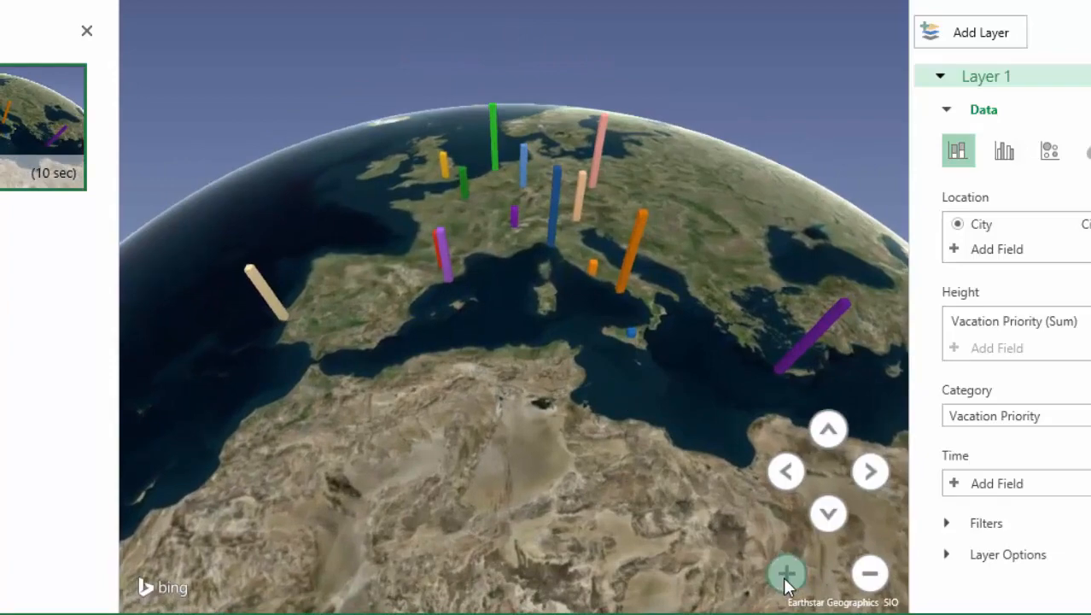
pyautogui.click(787, 576)
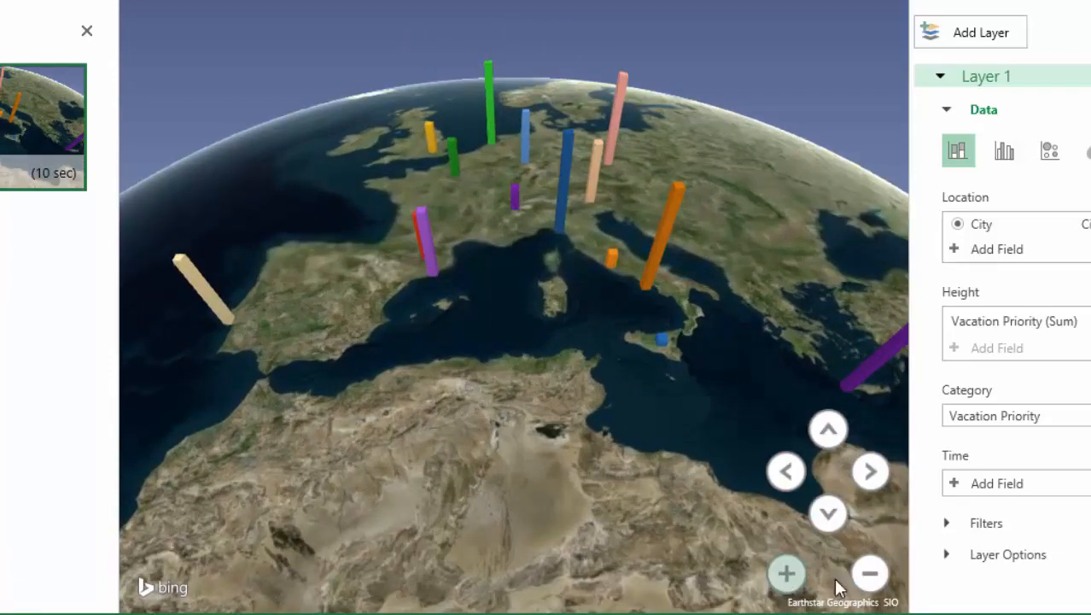
# Step: Frame all the city columns from Portugal to Turkey in the globe view and preview the tour from Scene 1
pyautogui.click(869, 574)
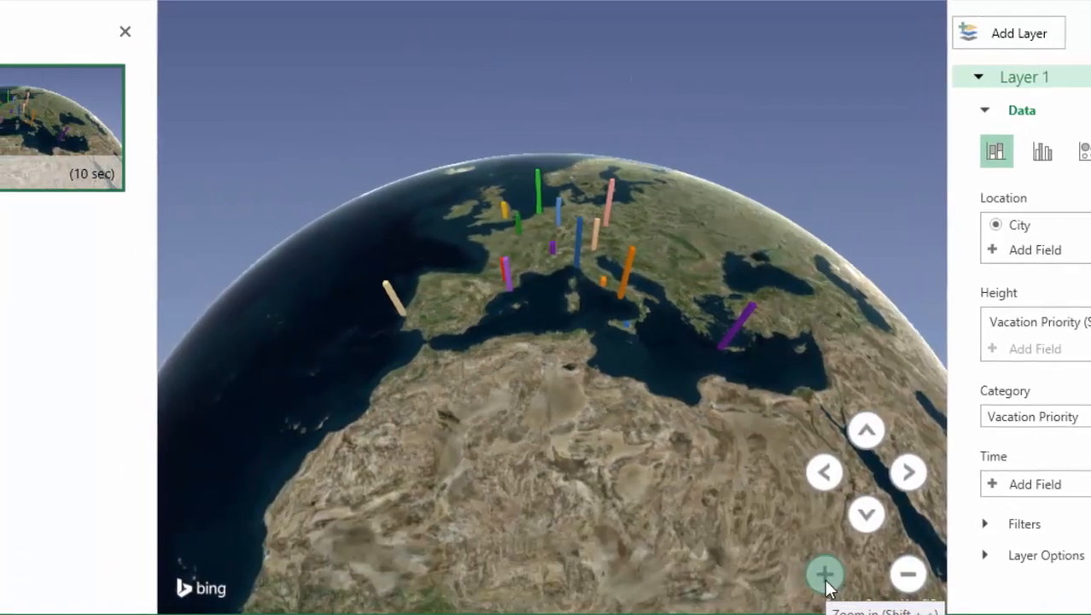
pyautogui.click(786, 573)
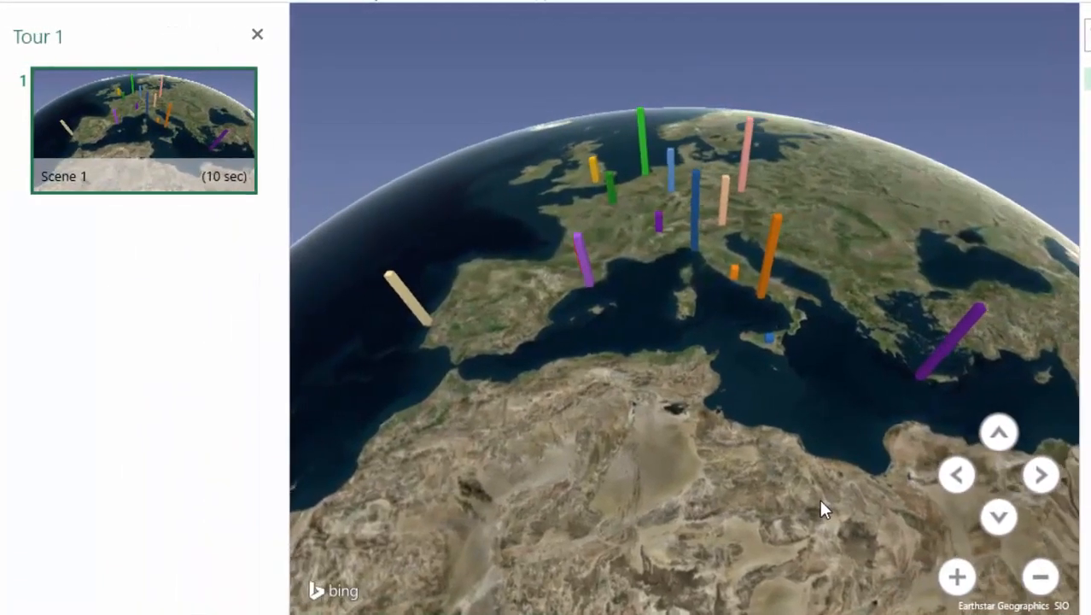
pyautogui.moveTo(208, 176)
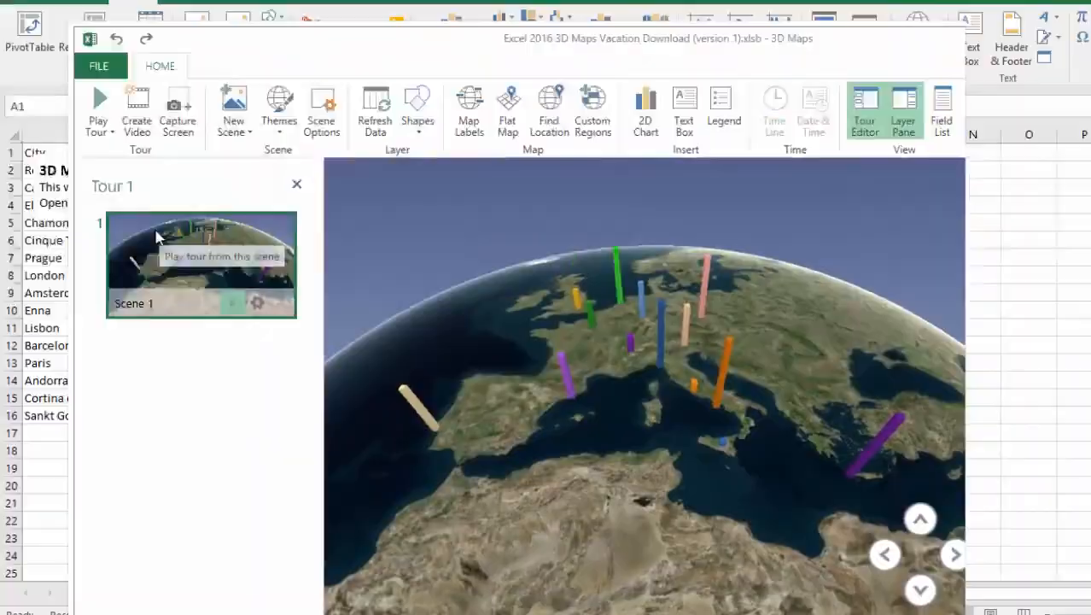
pyautogui.click(189, 175)
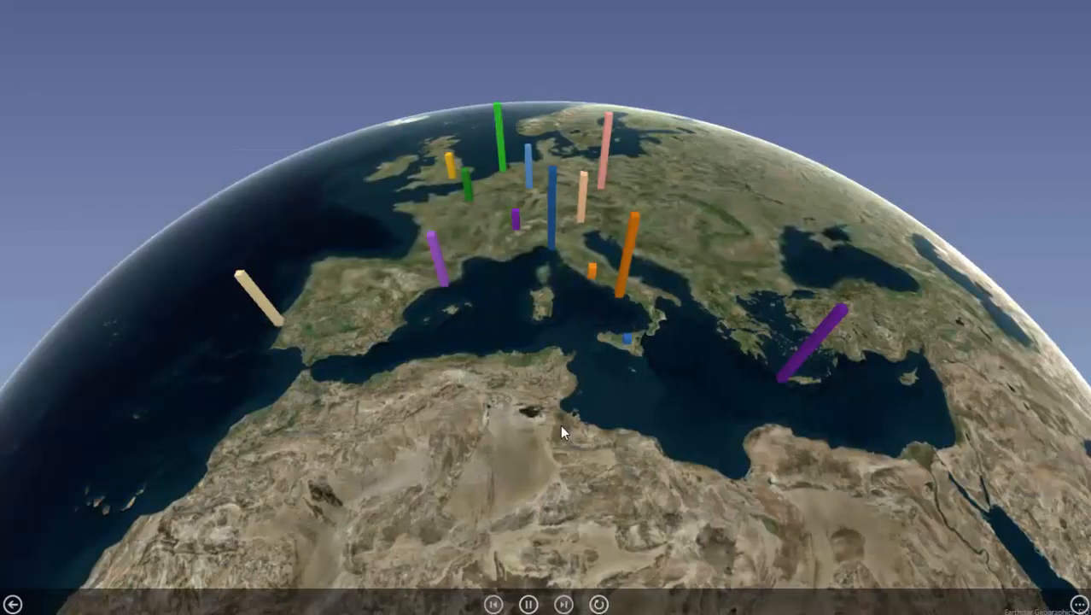
pyautogui.click(13, 604)
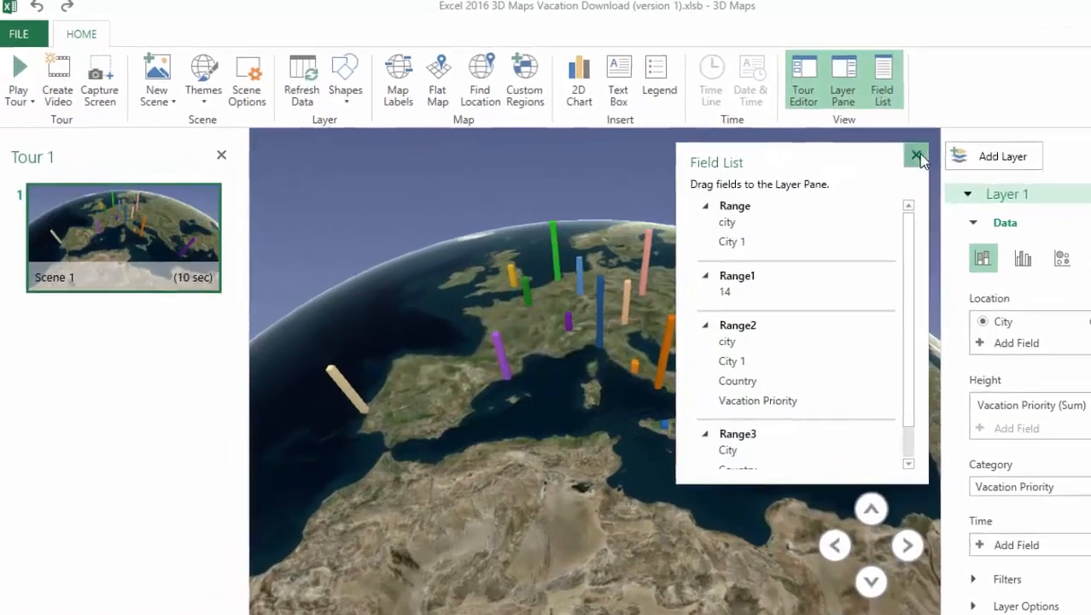
pyautogui.click(816, 137)
# Step: Give Scene 1 the Circle effect and raise its effect speed to the maximum
pyautogui.moveTo(170, 256)
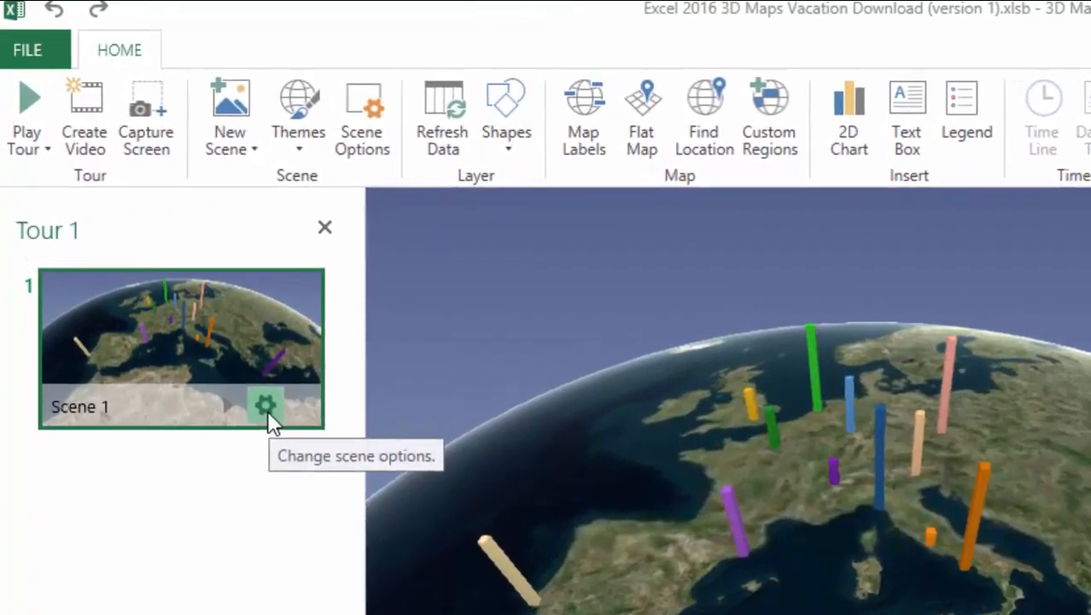
pyautogui.click(248, 377)
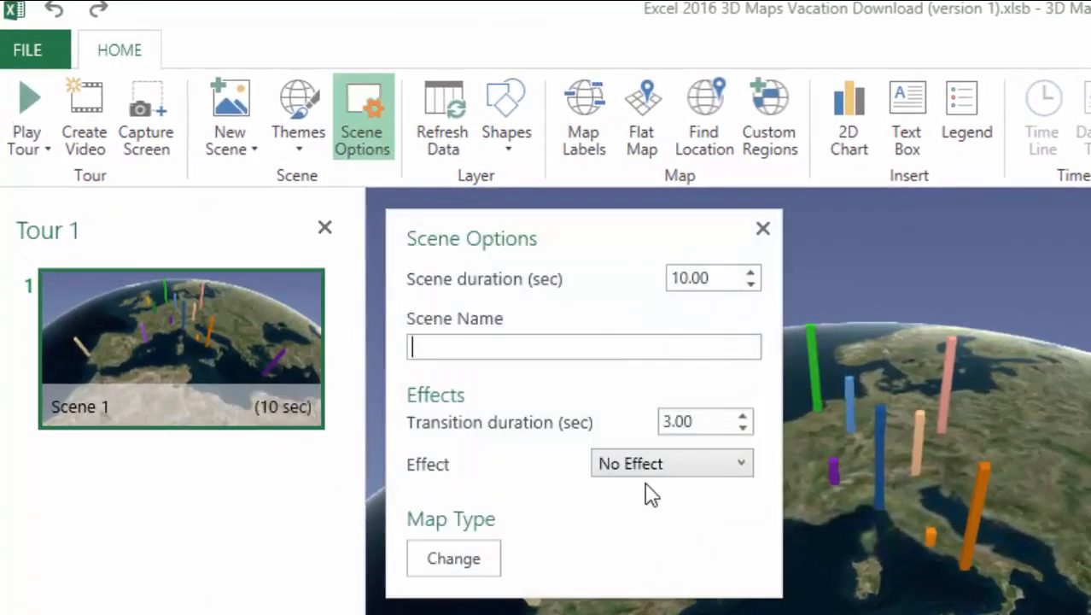
pyautogui.click(741, 465)
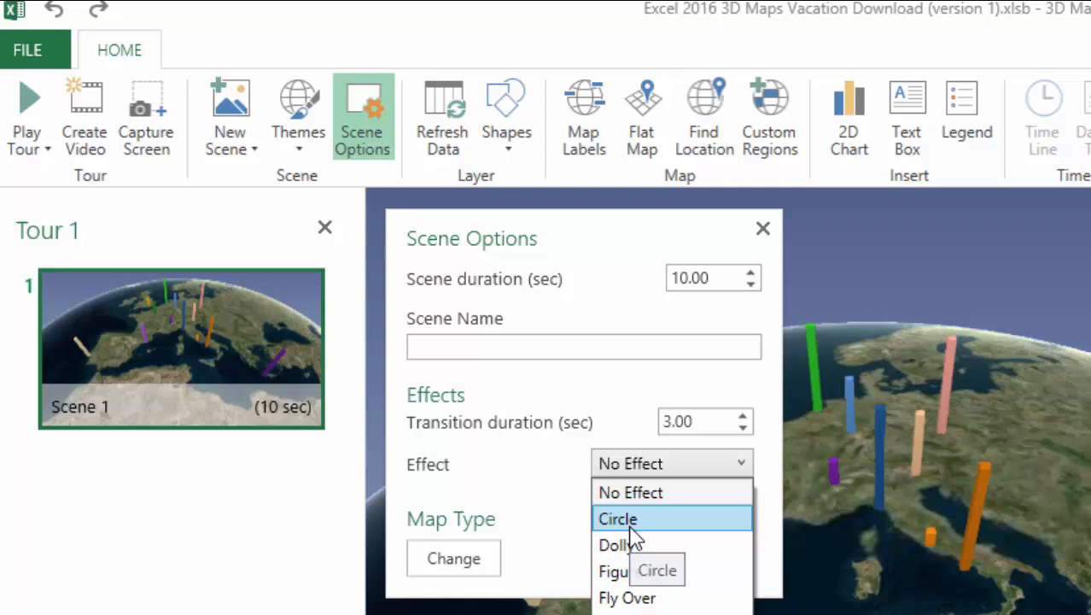
pyautogui.click(632, 519)
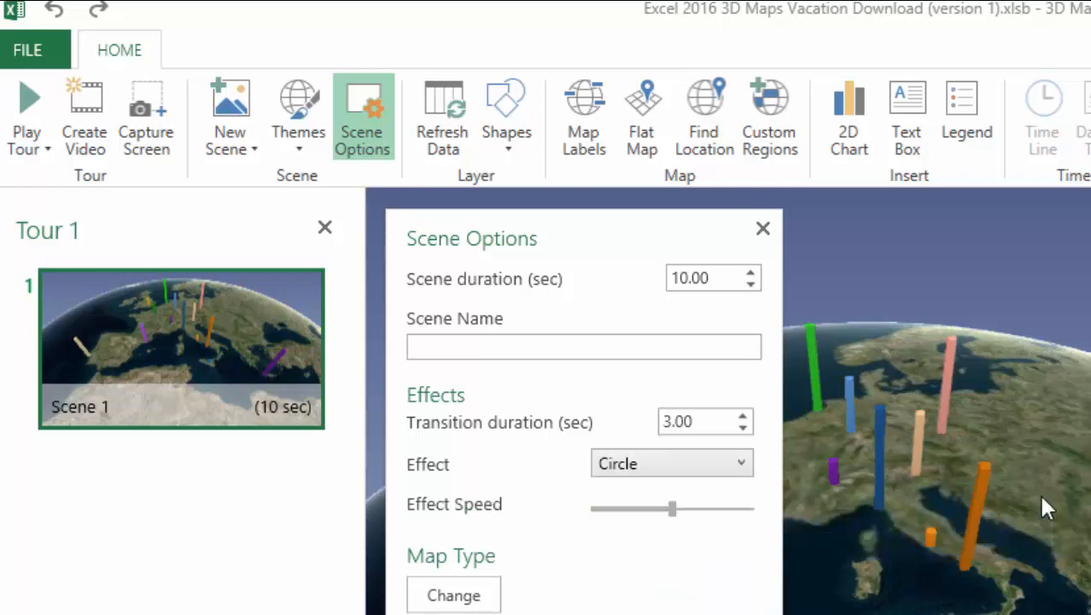
pyautogui.moveTo(673, 509); pyautogui.dragTo(751, 509)
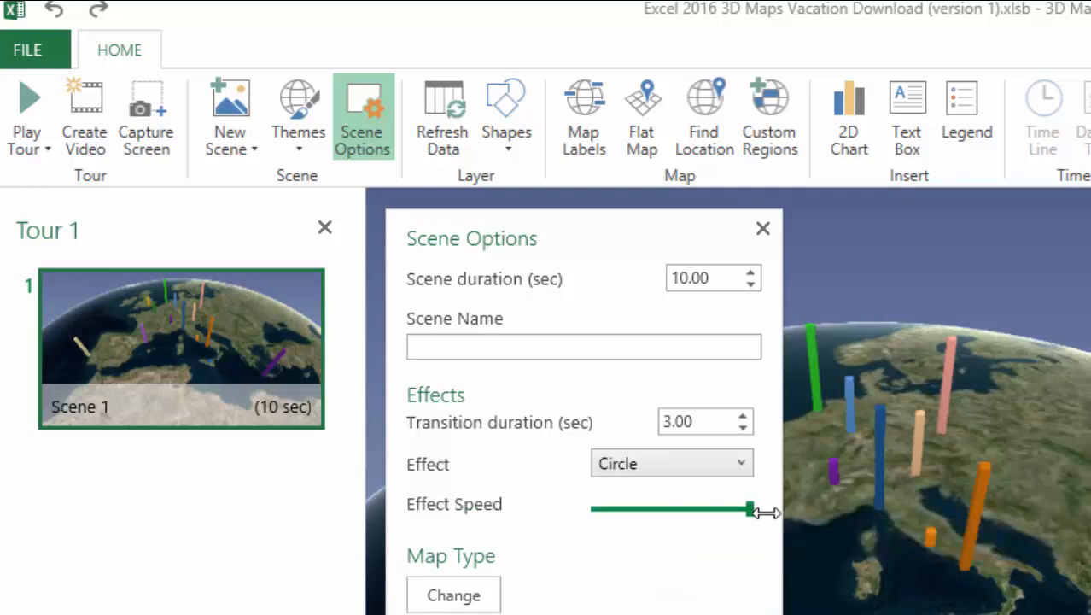
# Step: Shorten the Scene 1 duration to 6 seconds and close the scene options
pyautogui.click(750, 285)
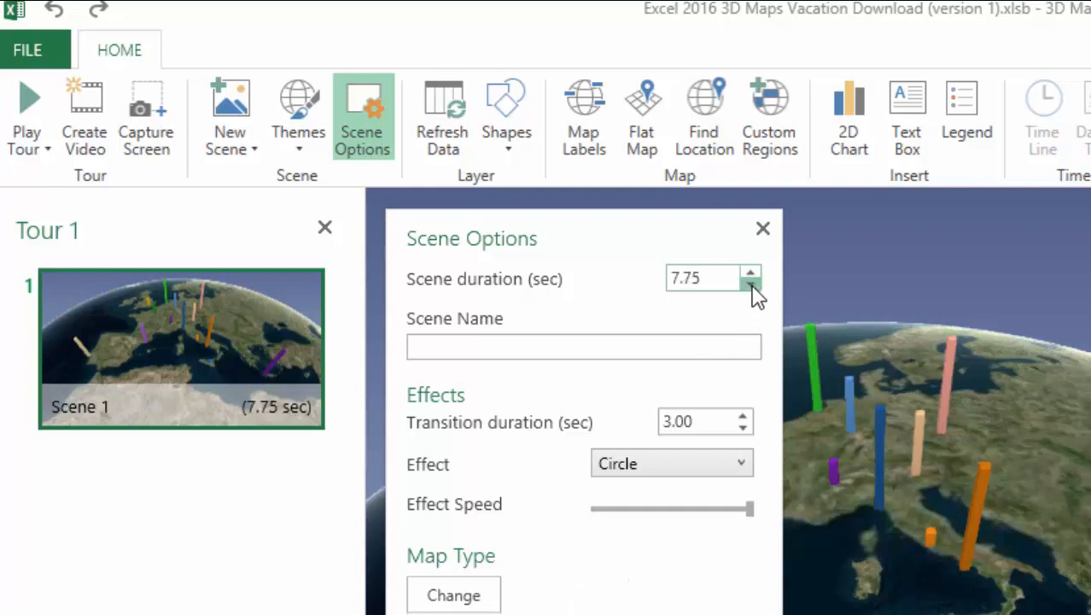
pyautogui.click(750, 285)
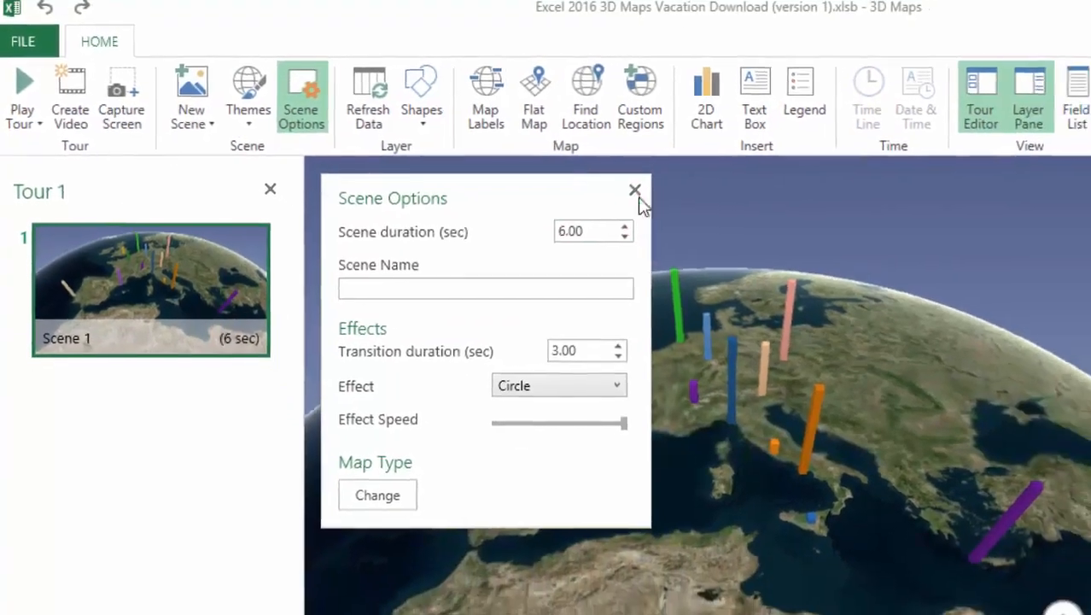
pyautogui.click(762, 228)
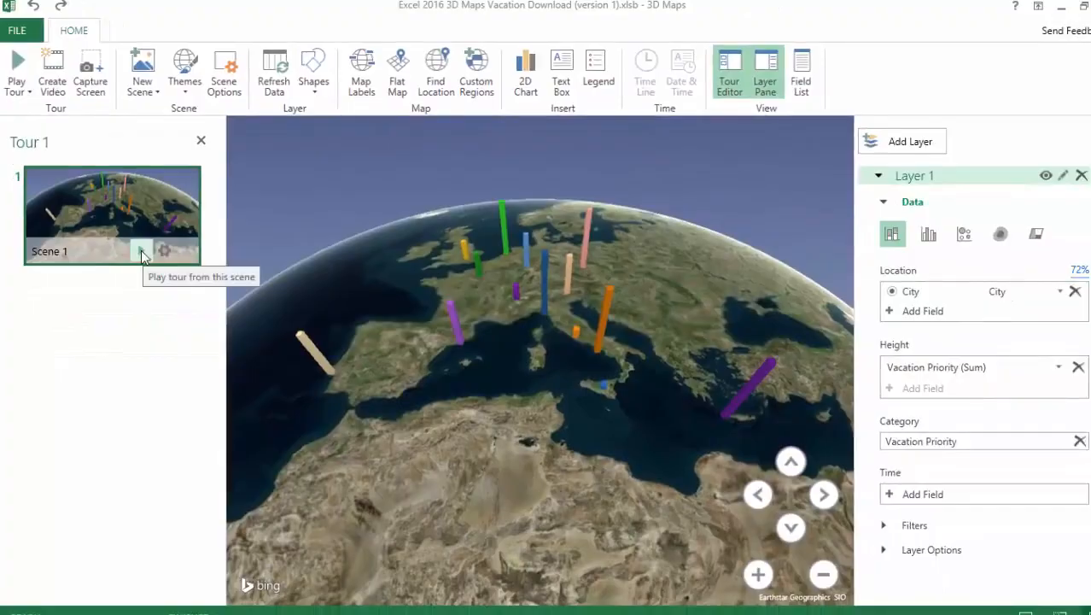
# Step: Play the tour from Scene 1 to check the circling effect, and return to the editor
pyautogui.click(147, 256)
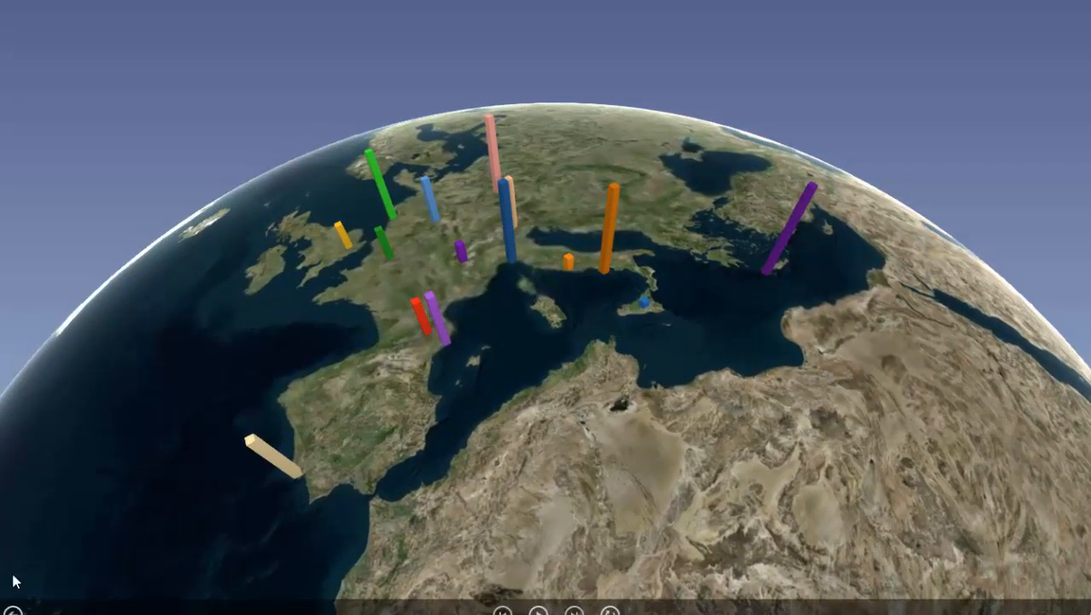
pyautogui.press('Escape')
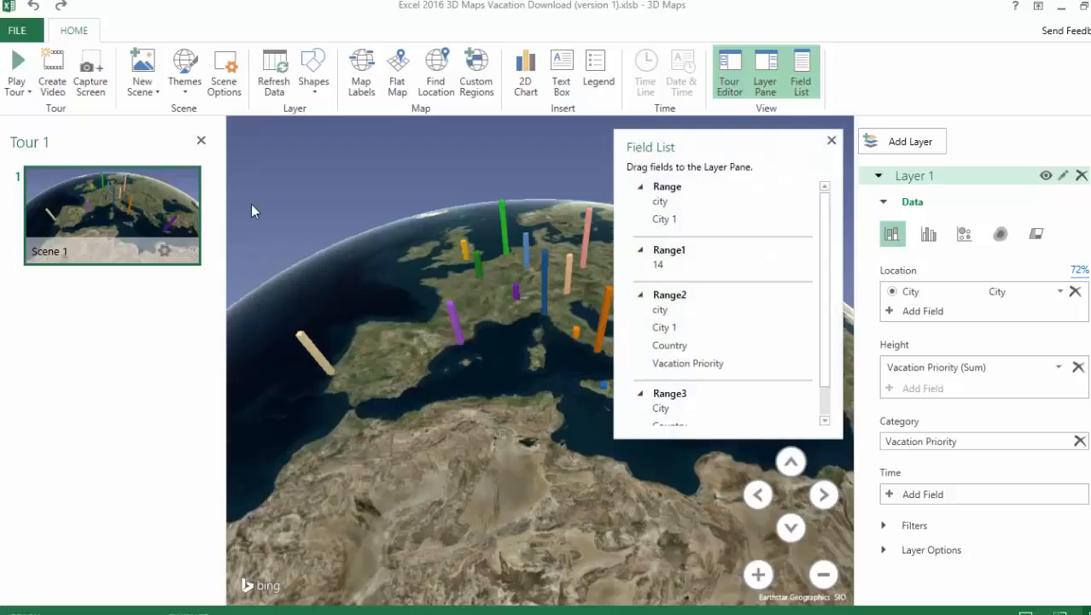
pyautogui.click(833, 139)
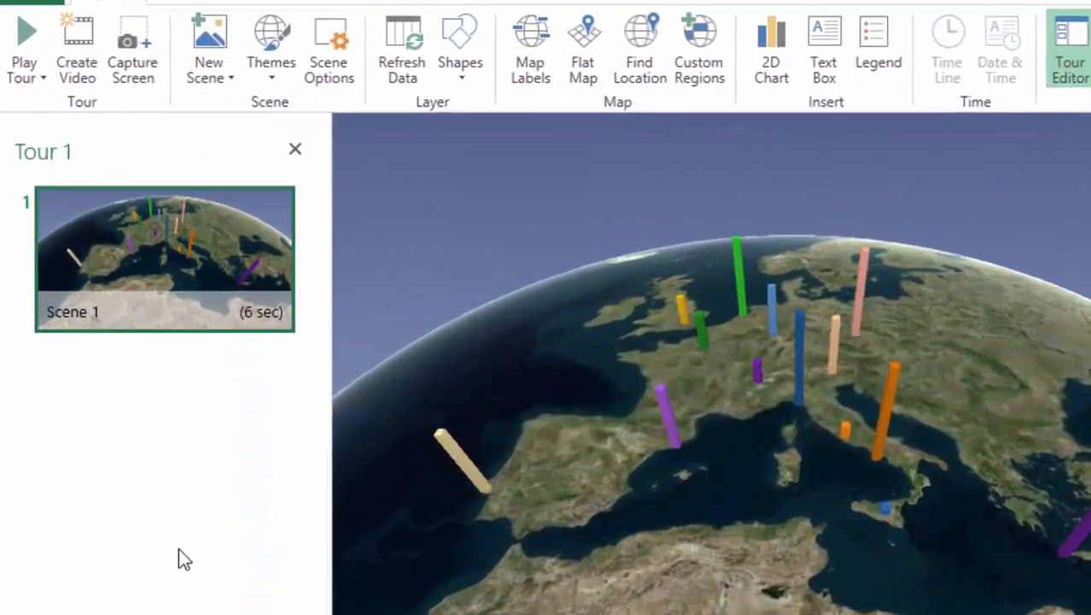
pyautogui.click(208, 75)
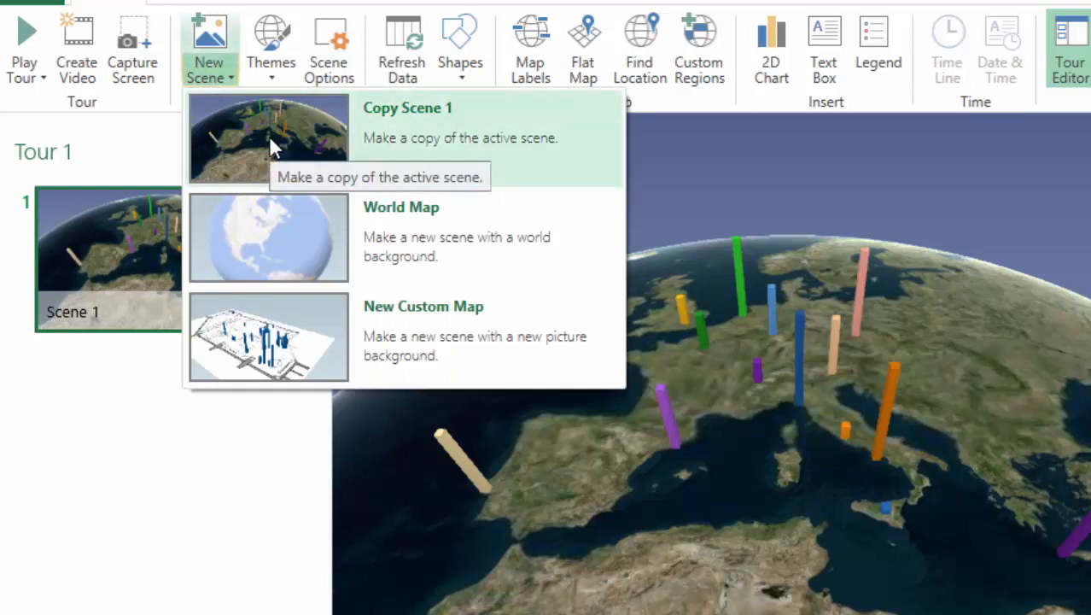
pyautogui.click(269, 237)
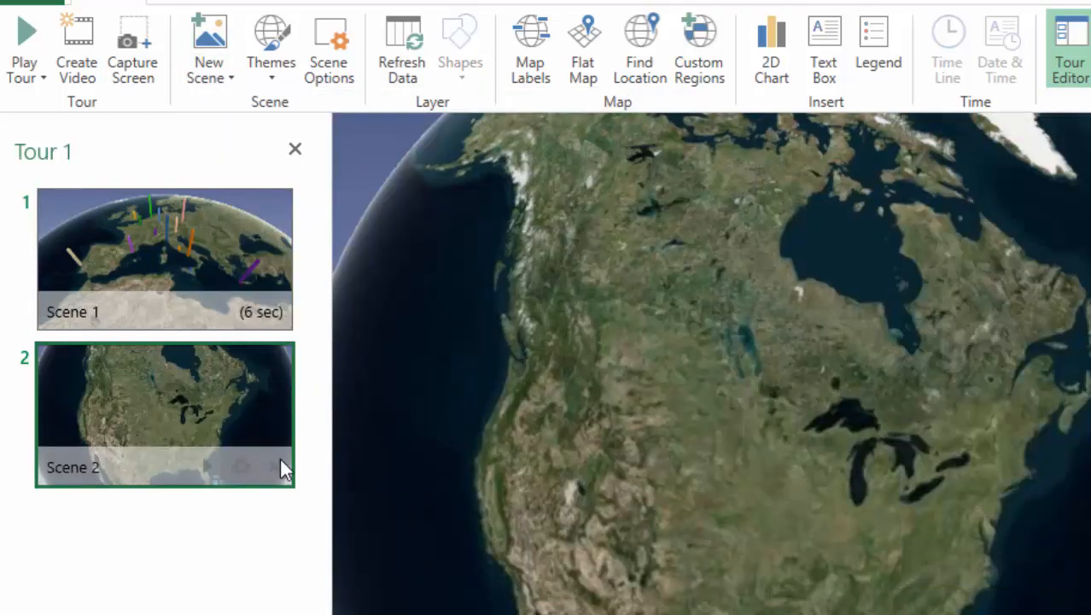
pyautogui.click(280, 465)
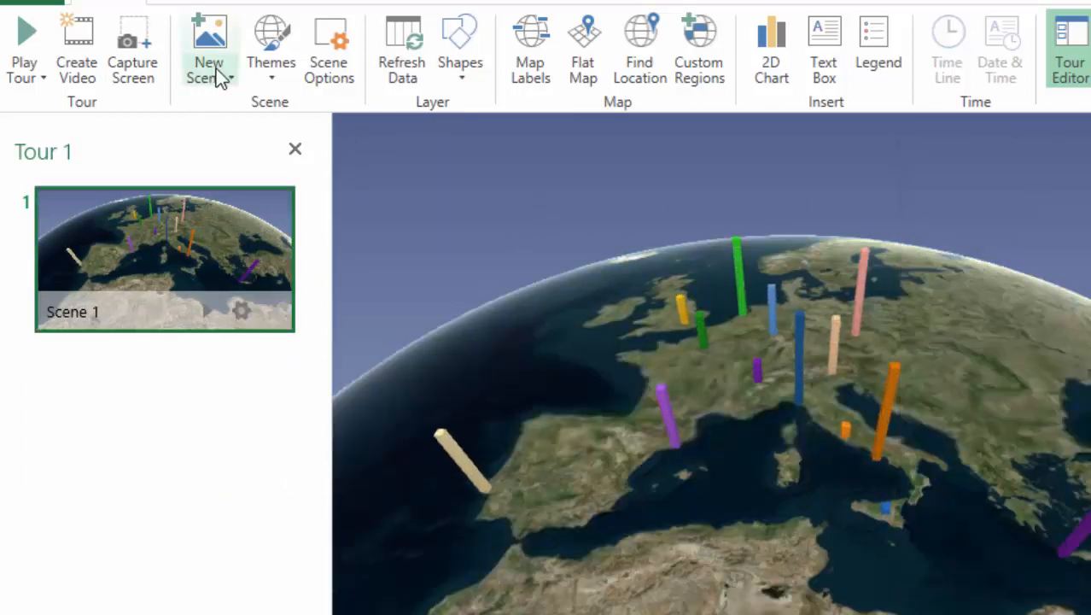
# Step: Add a second scene as a copy of Scene 1 and shift its globe view to bring northern Europe further into view
pyautogui.click(216, 70)
pyautogui.click(395, 134)
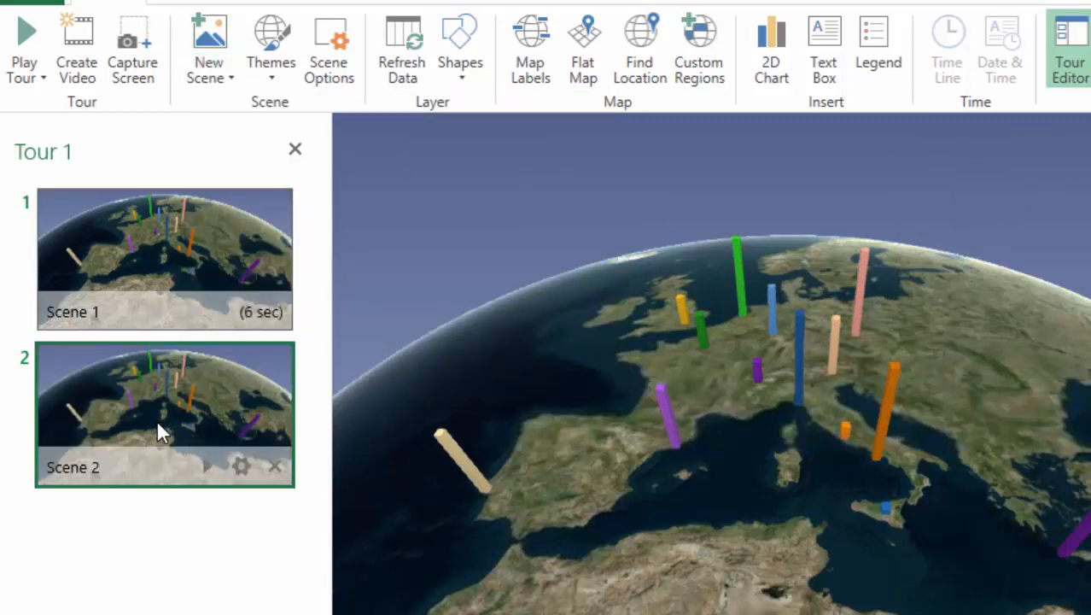
pyautogui.moveTo(772, 435); pyautogui.dragTo(829, 516)
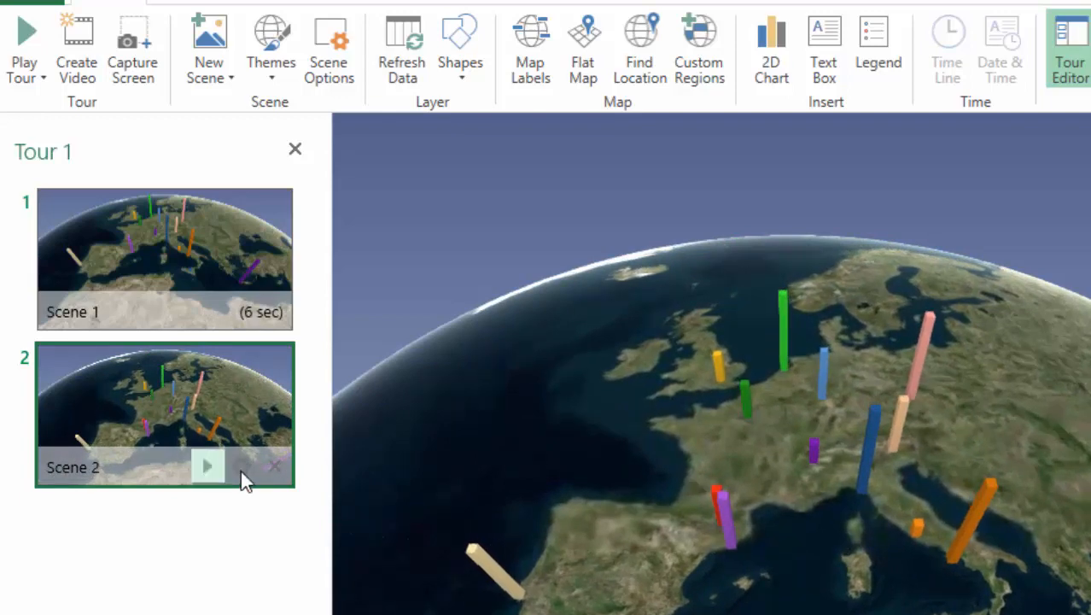
# Step: Change the Scene 2 effect to Fly Over in its scene options
pyautogui.click(242, 467)
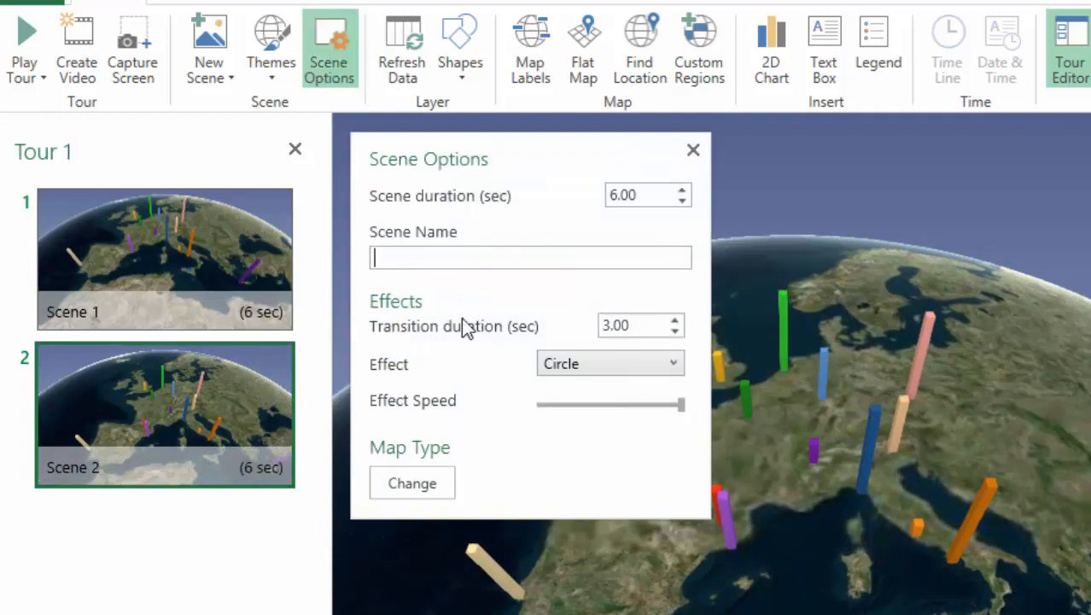
pyautogui.click(676, 365)
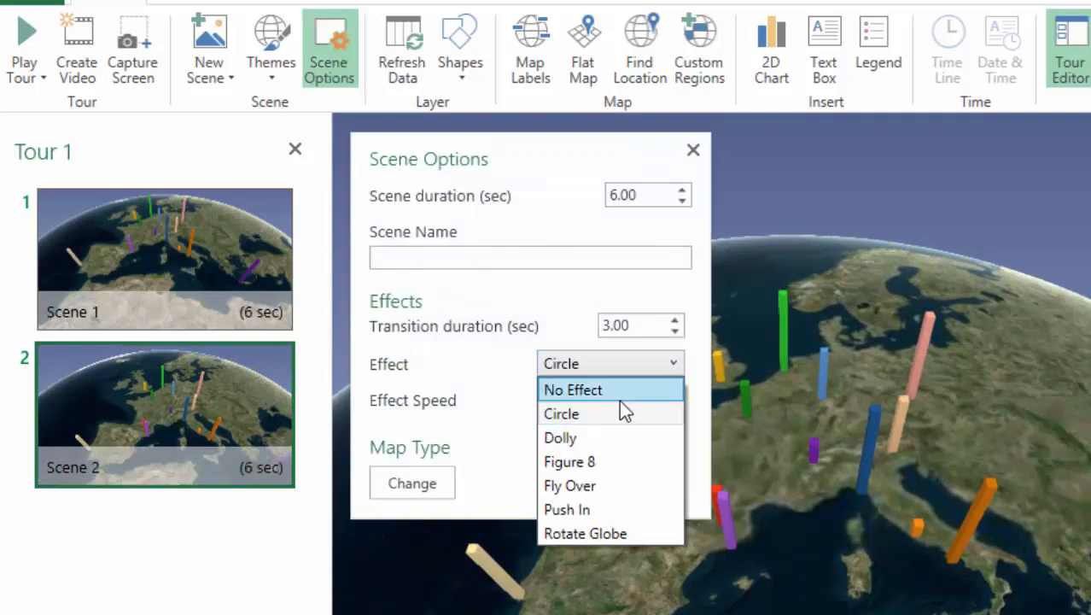
pyautogui.click(600, 486)
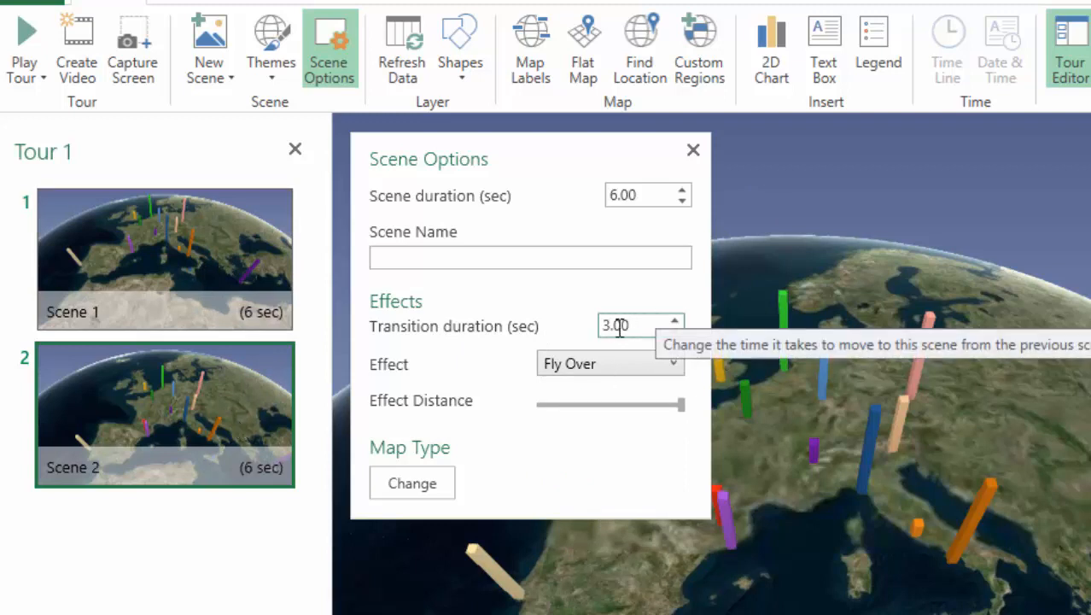
pyautogui.click(693, 151)
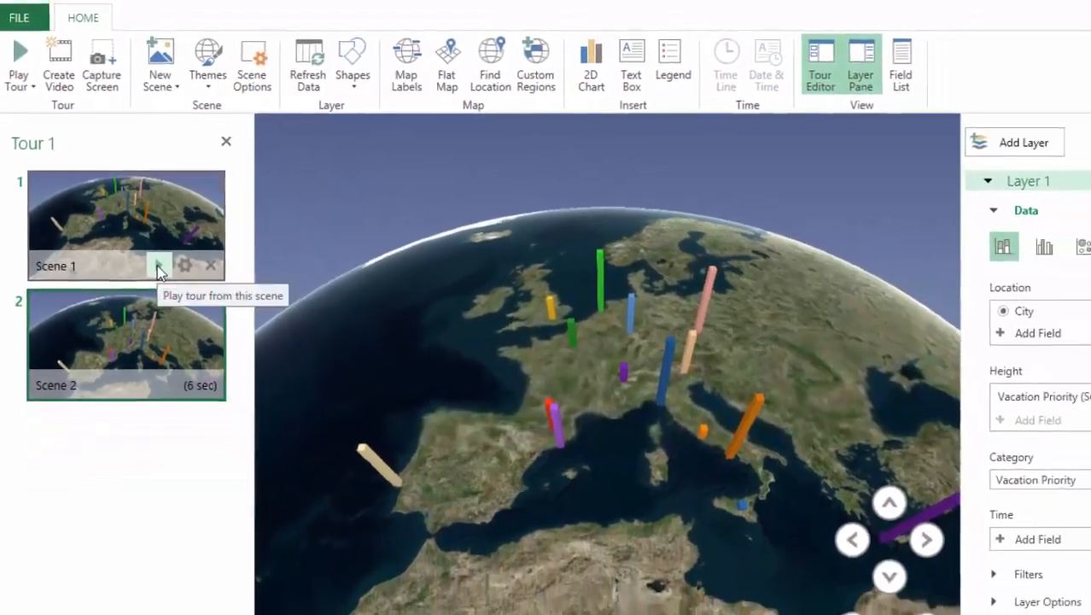
# Step: Play the two-scene tour starting from Scene 1
pyautogui.click(157, 265)
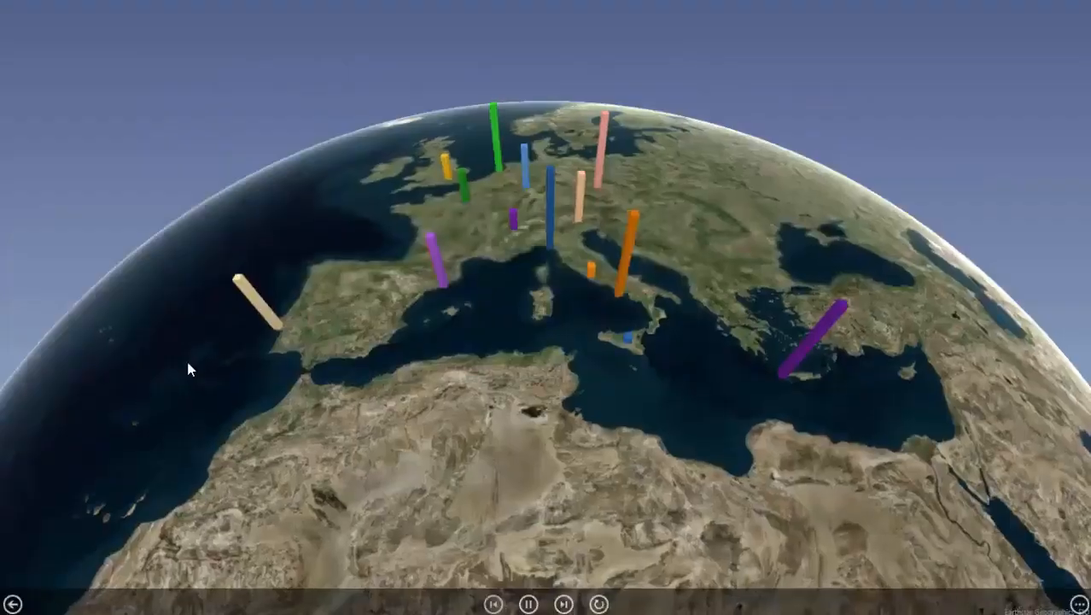